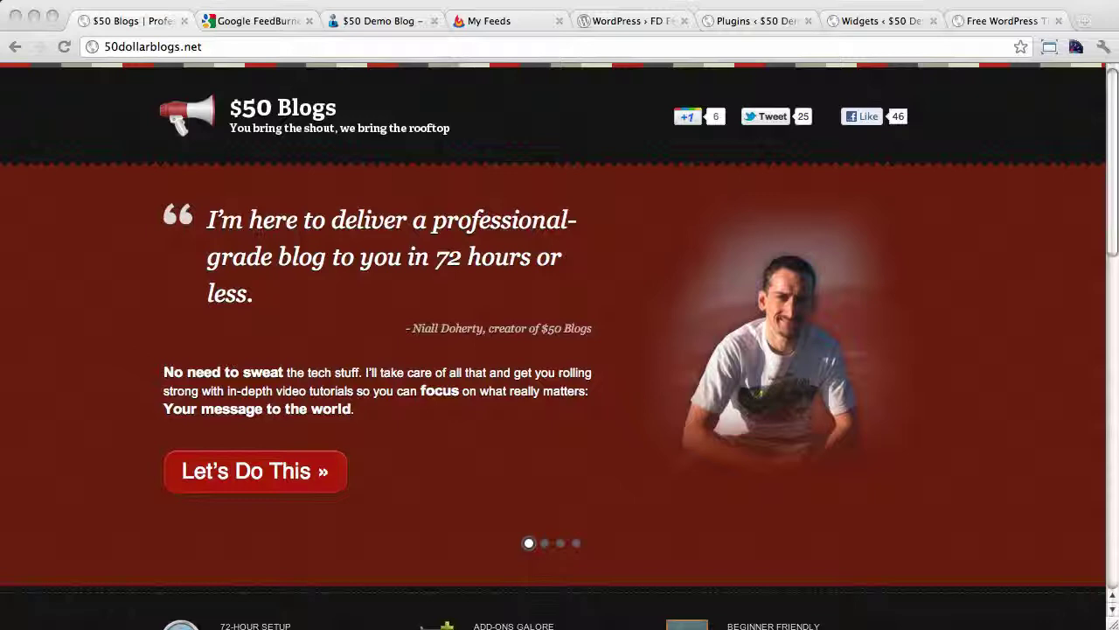
Open the demo blog's RSS feed at demo.50dollarblogs.net/feed/.
click(256, 21)
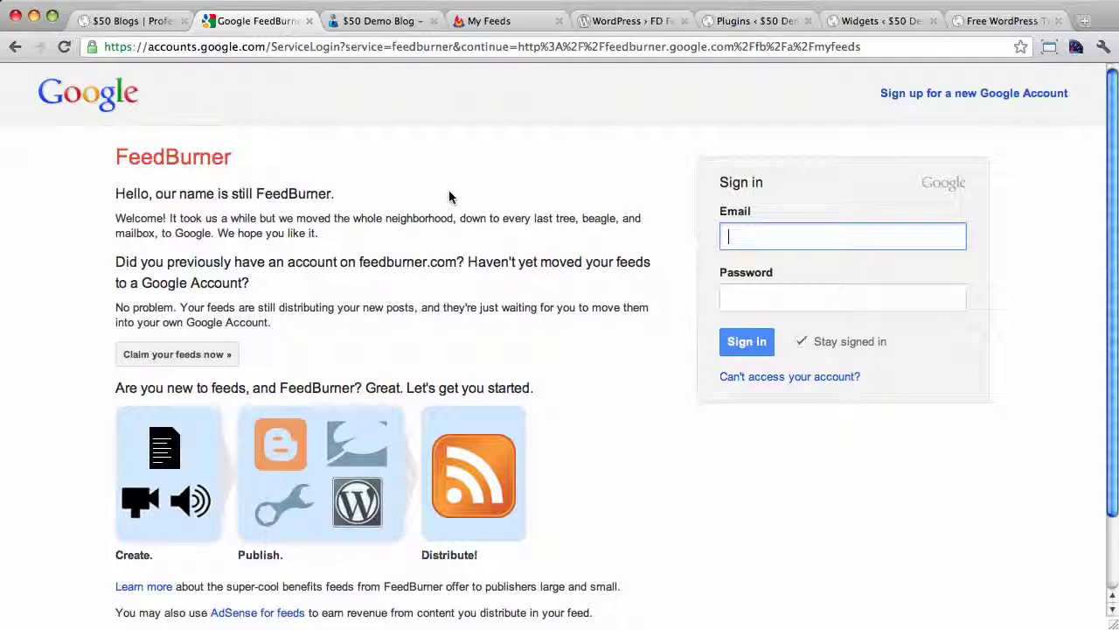
click(363, 26)
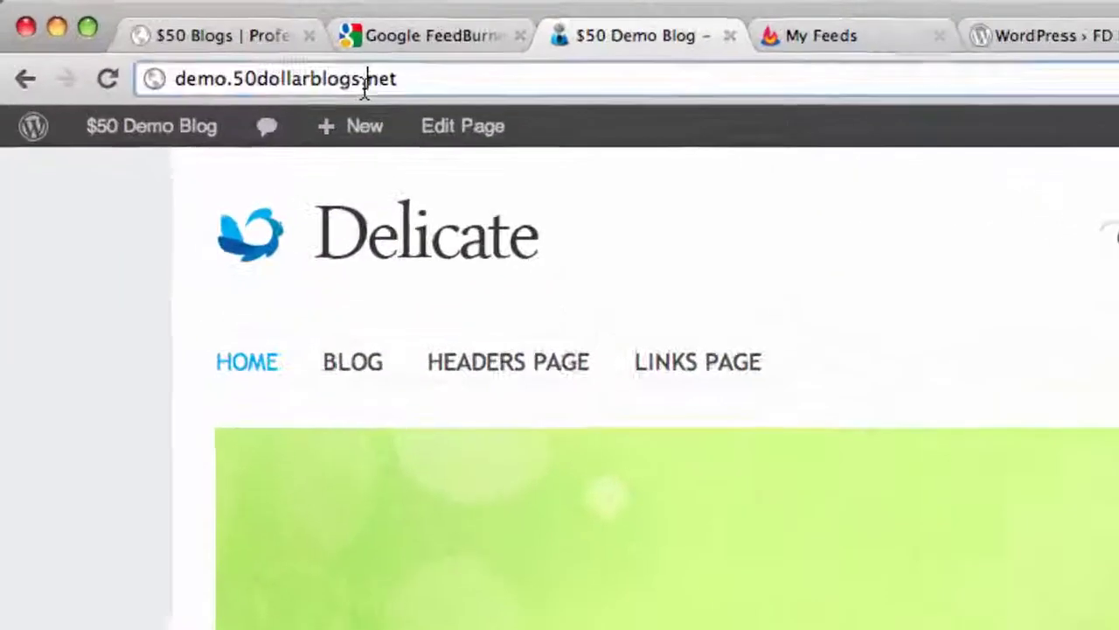
click(167, 50)
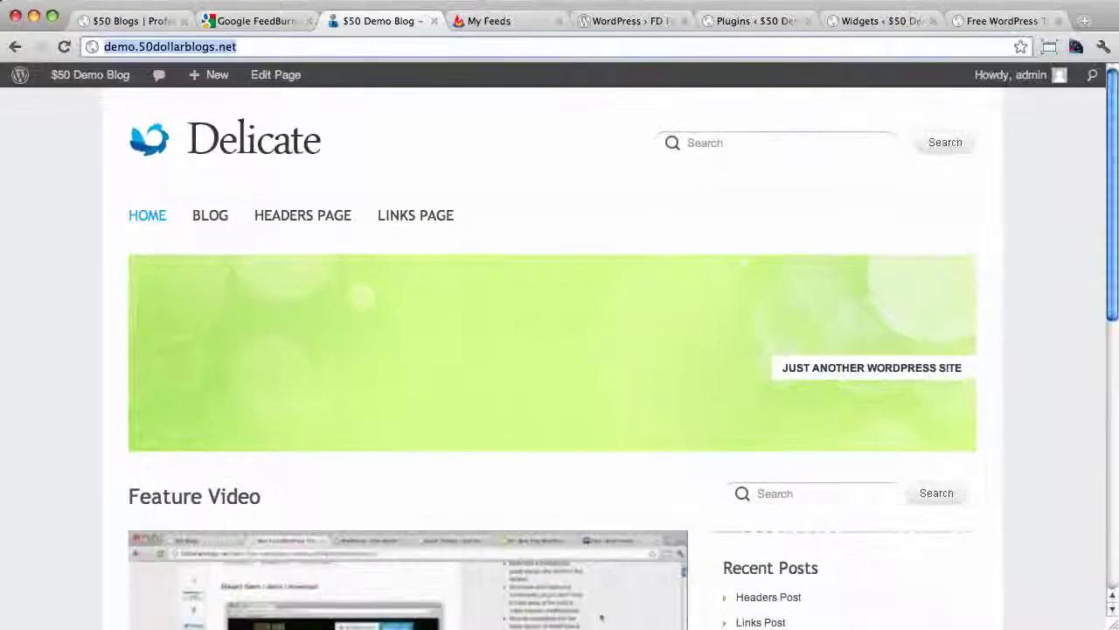
click(81, 357)
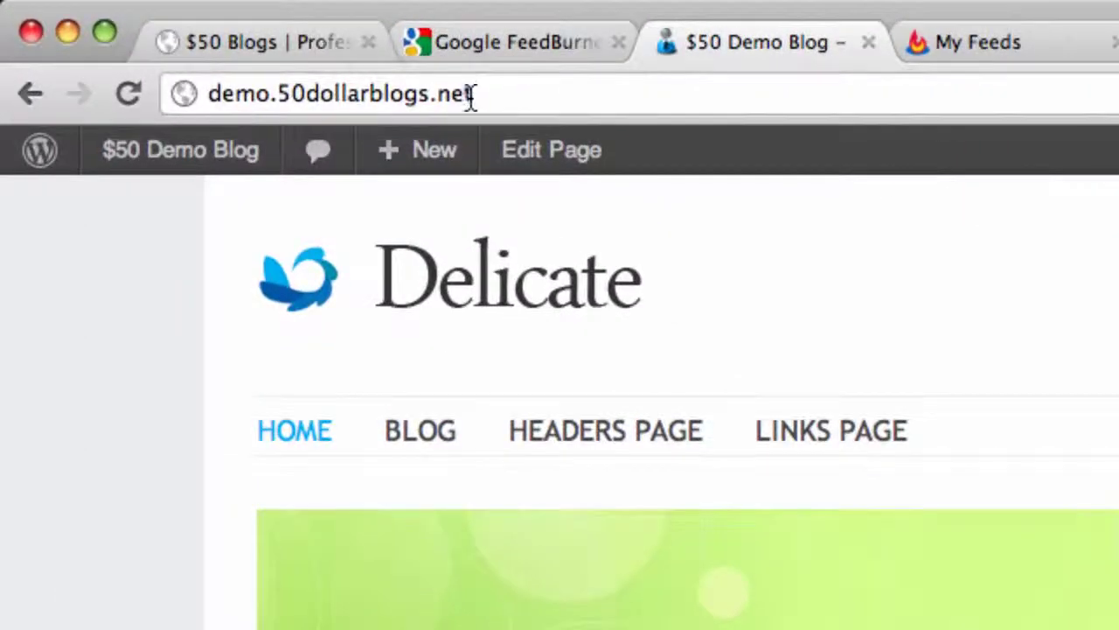
click(429, 82)
click(472, 83)
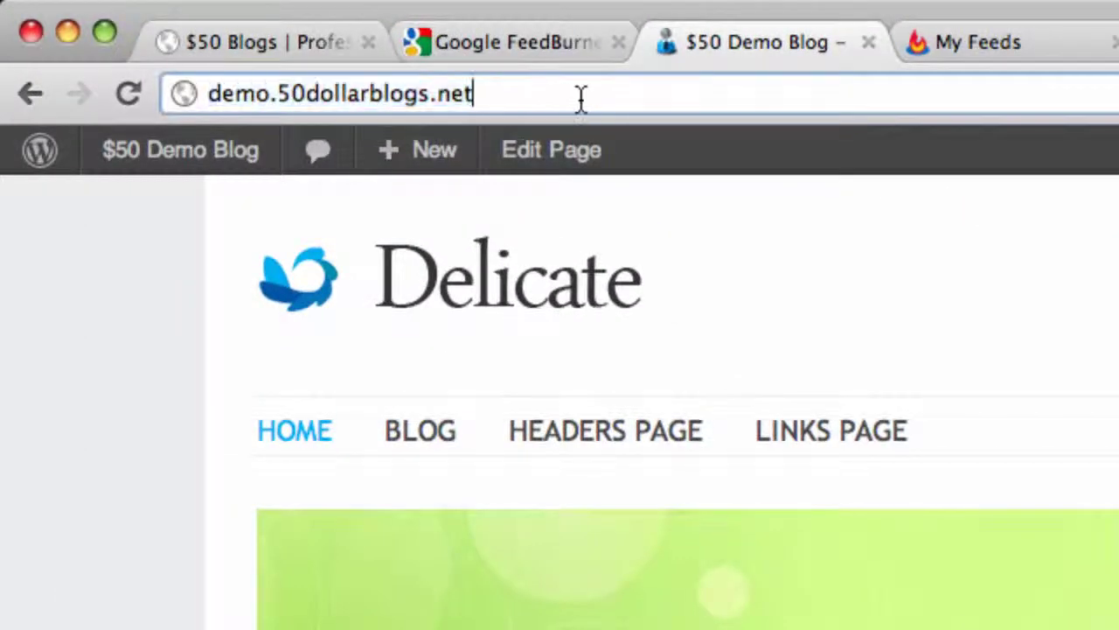
text(/feed/)
key(Return)
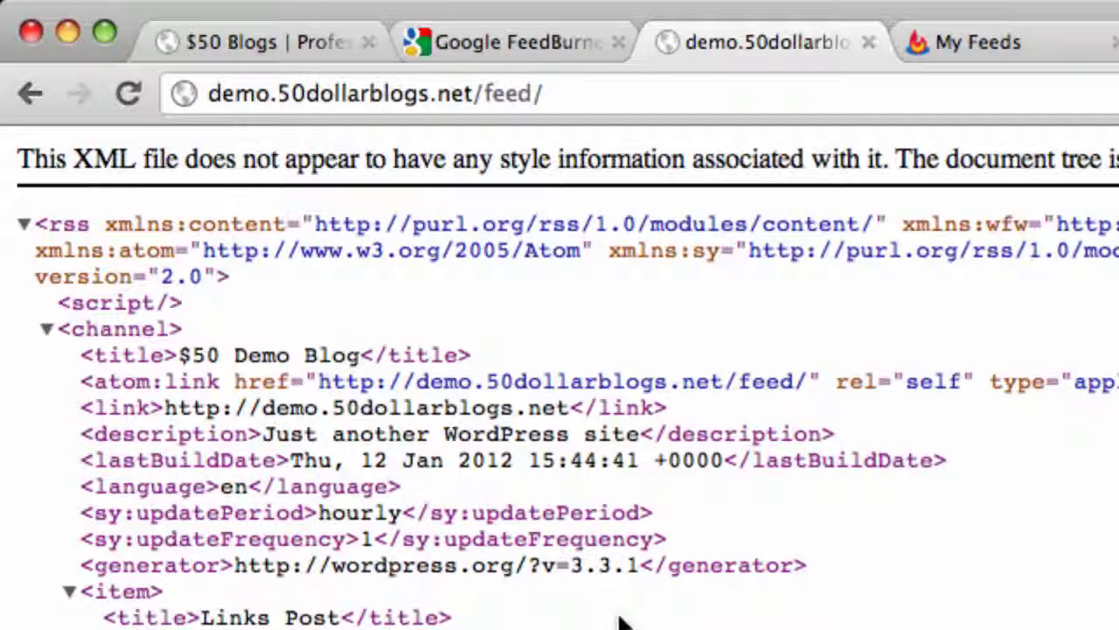
Copy the full web address of the demo blog's feed.
click(584, 107)
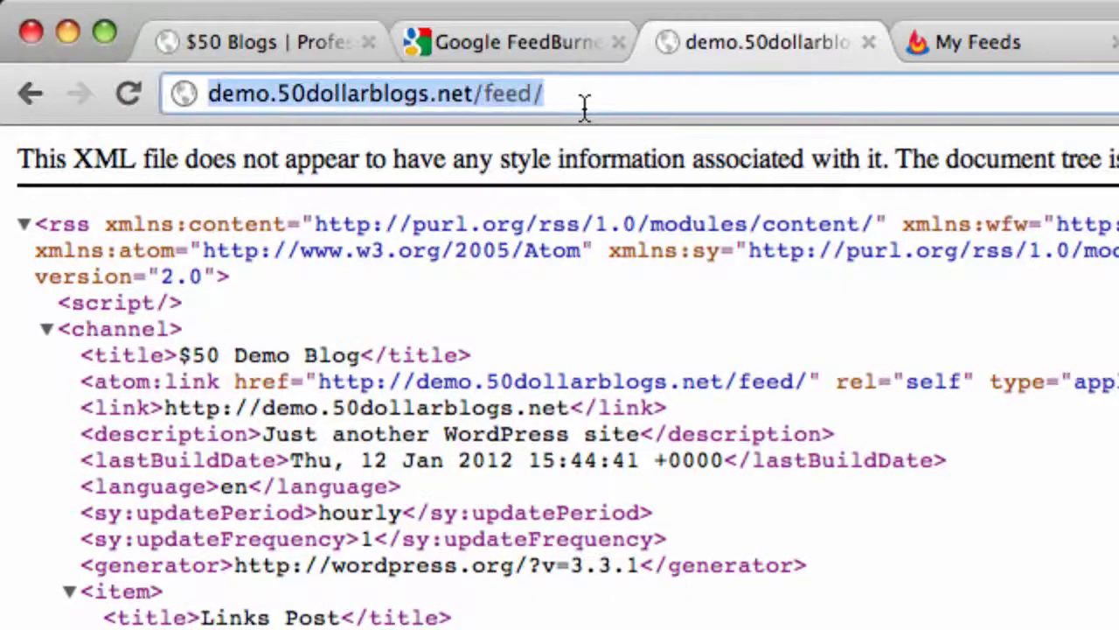
right_click(584, 107)
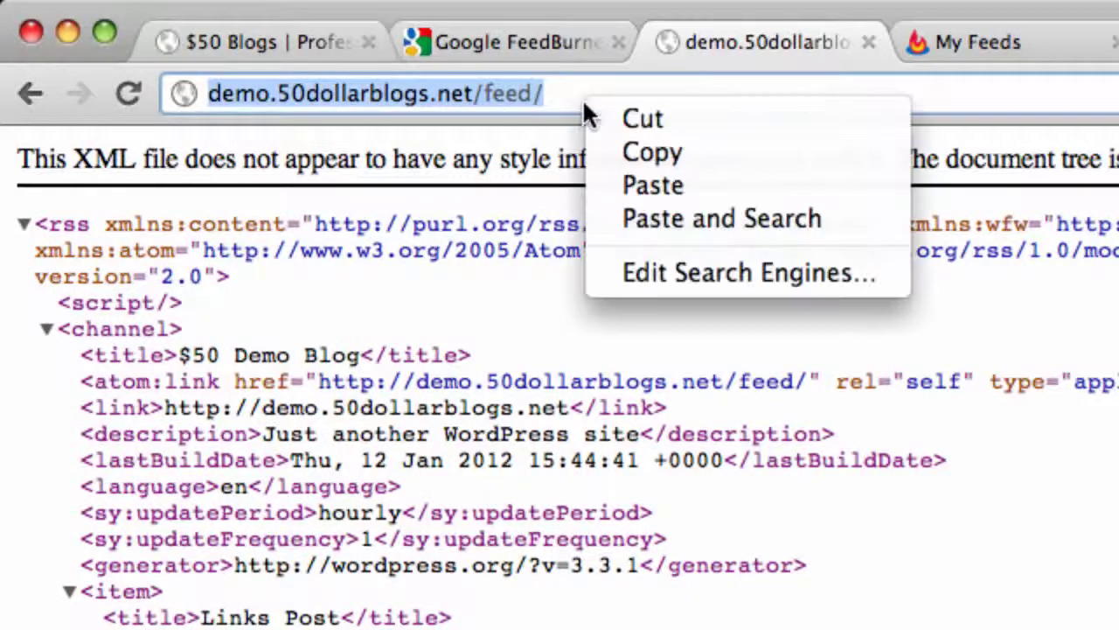
click(640, 157)
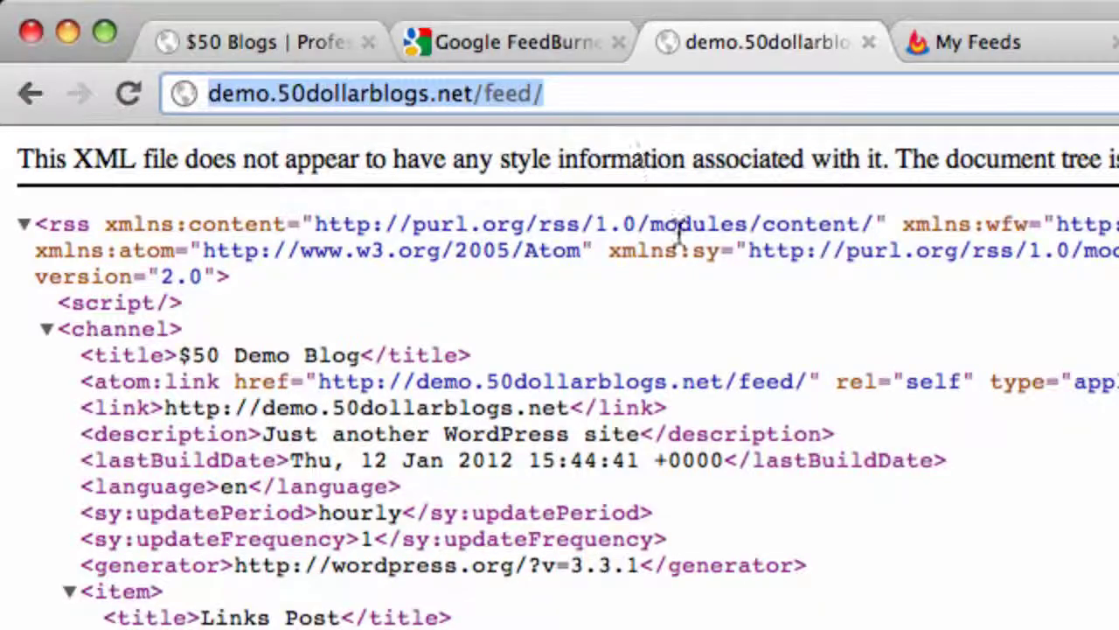
click(797, 397)
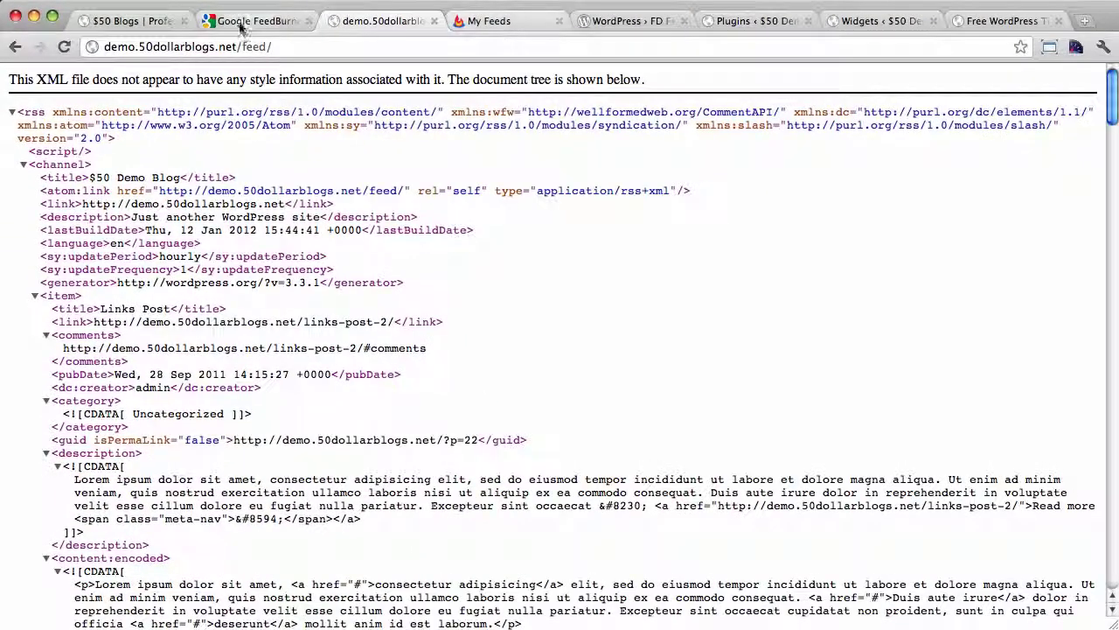
click(317, 29)
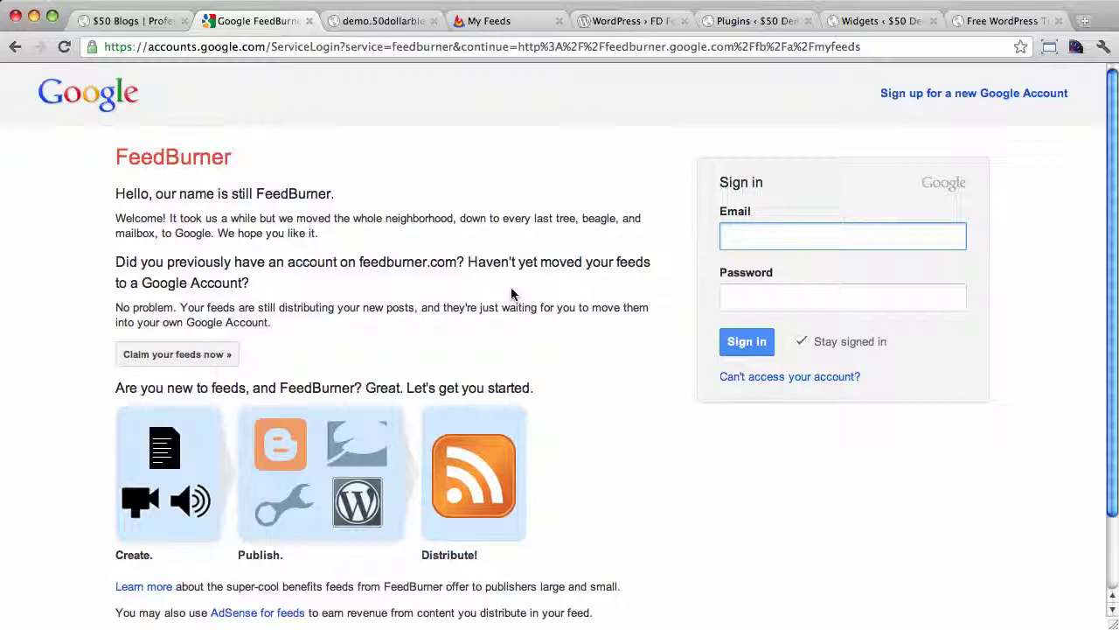
click(489, 21)
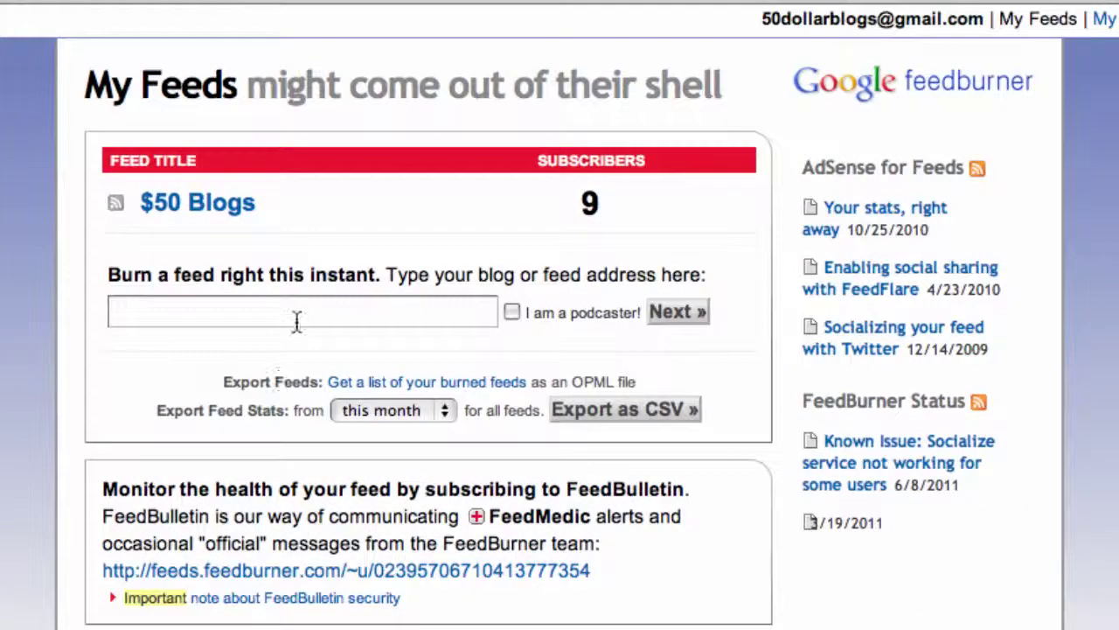
click(384, 269)
right_click(384, 270)
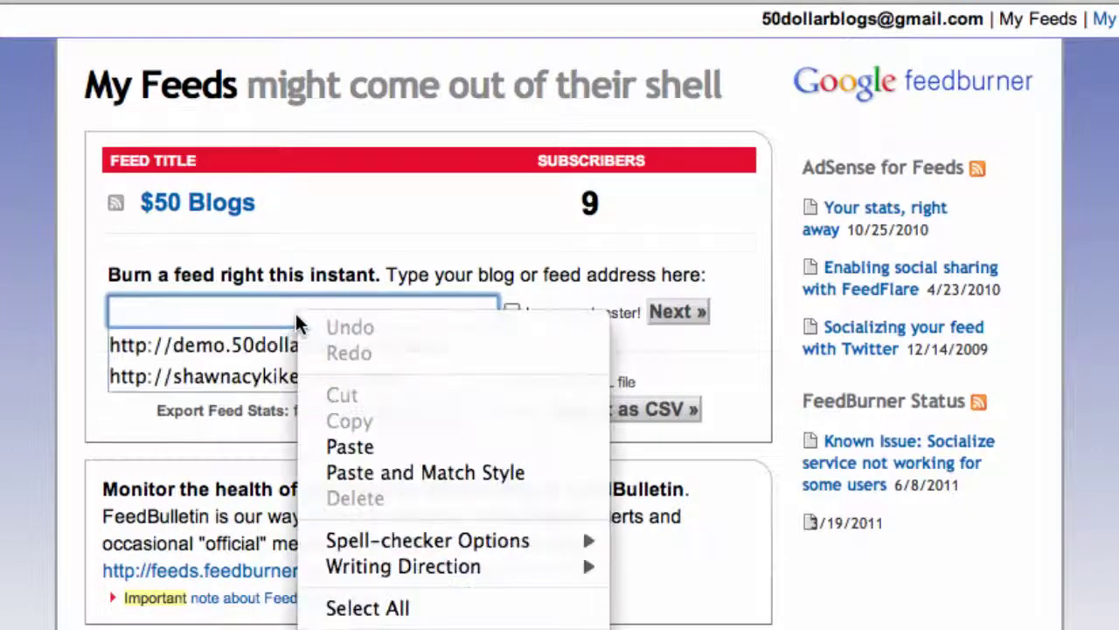
click(395, 447)
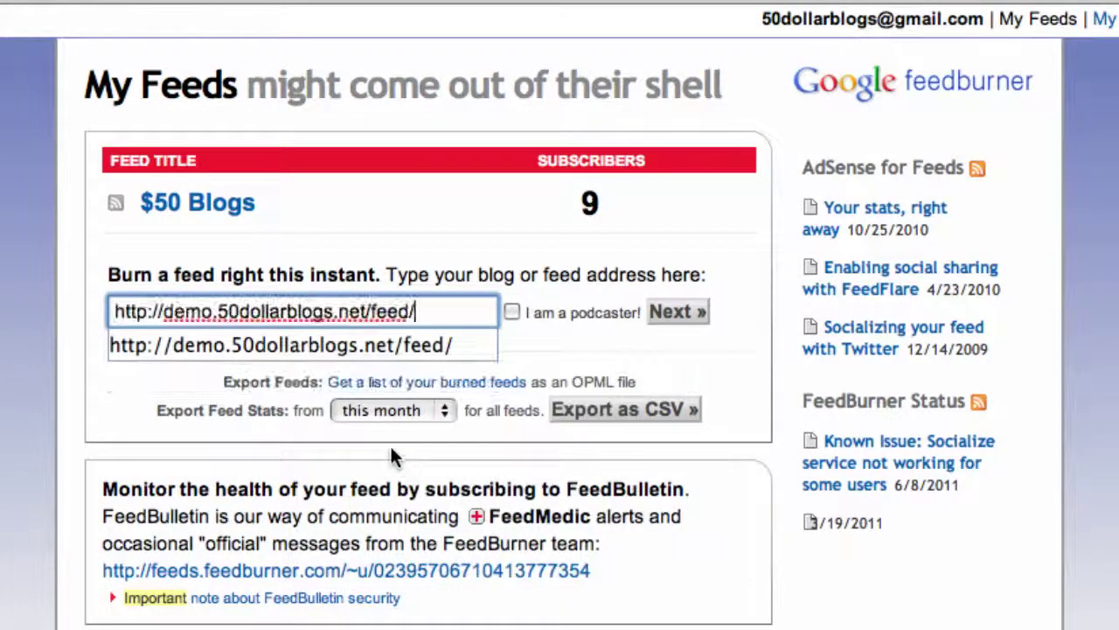
key(Down)
click(33, 347)
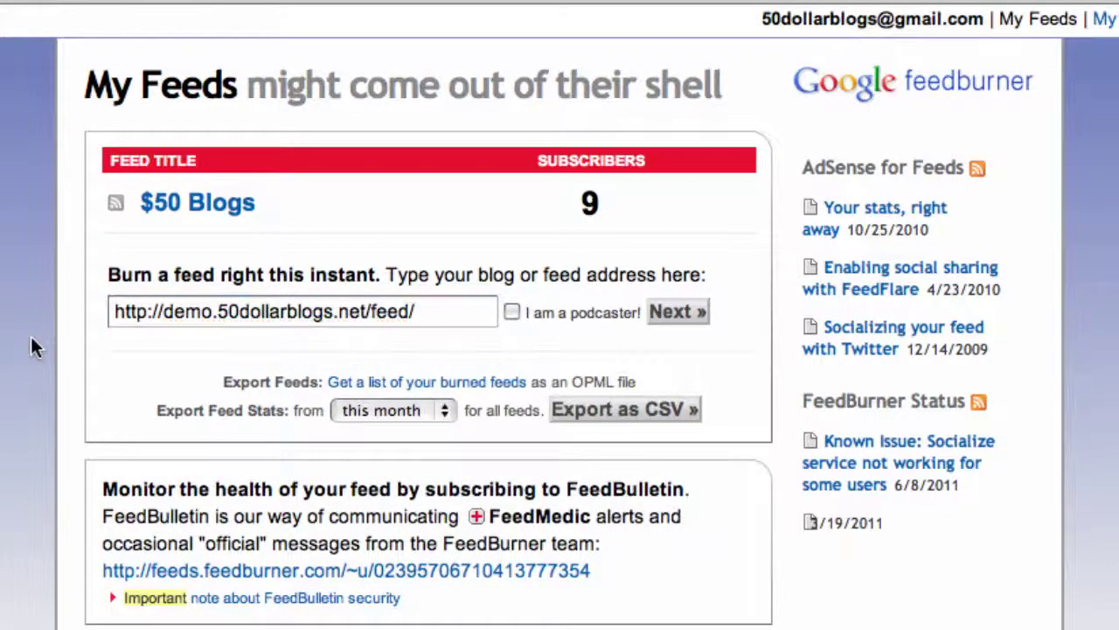
click(659, 306)
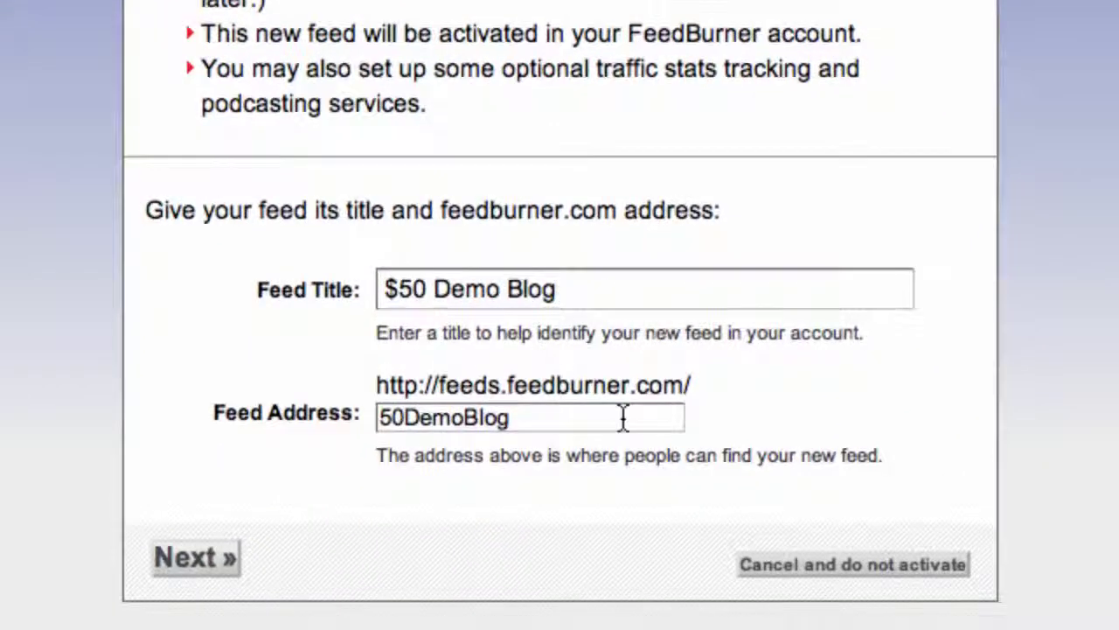
Activate the new feed with the title "$50 Demo Blog" and the feed address 50DemoBlog.
click(532, 420)
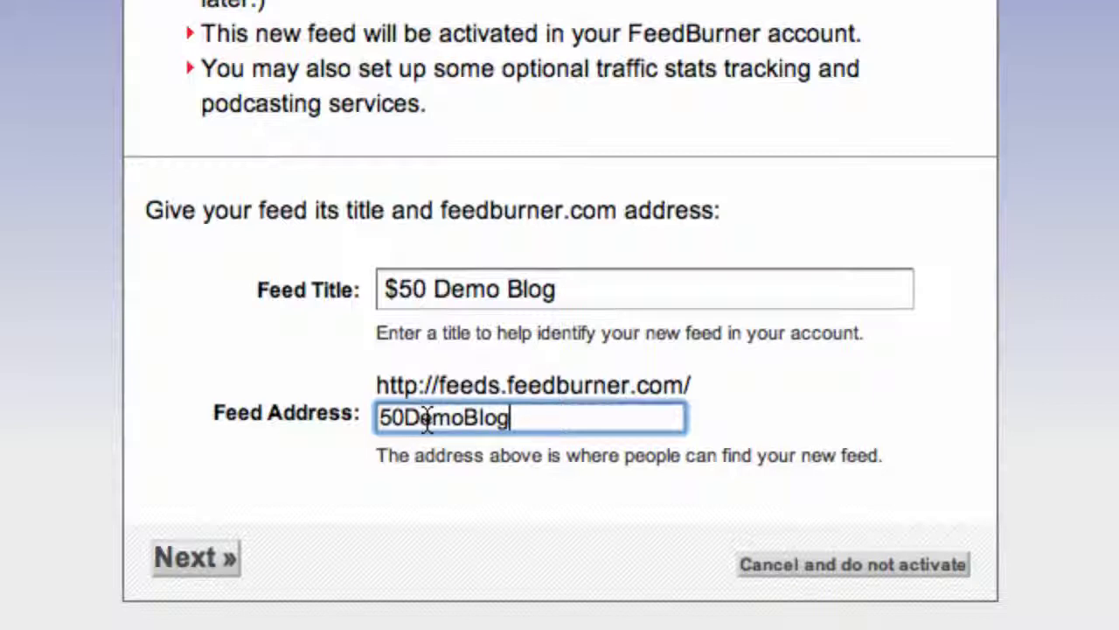
double_click(482, 422)
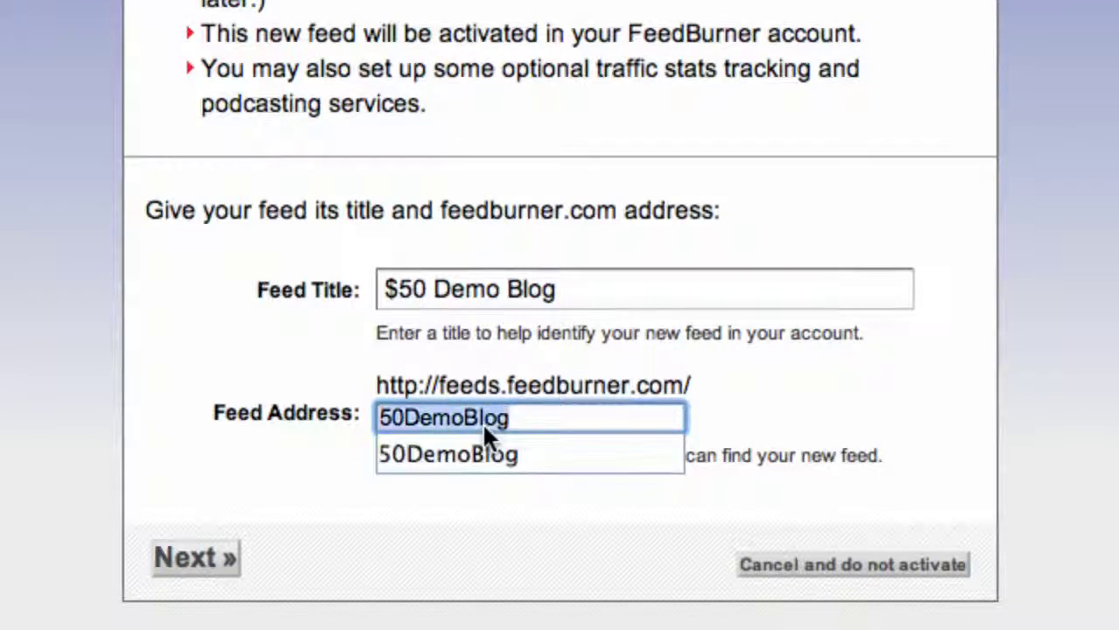
click(113, 390)
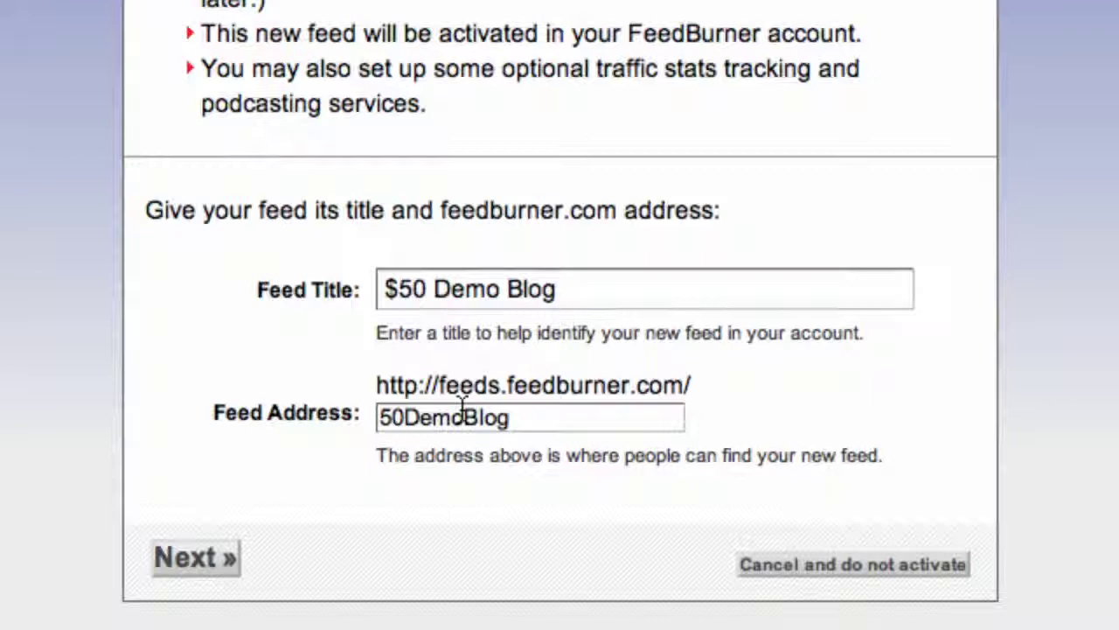
click(181, 558)
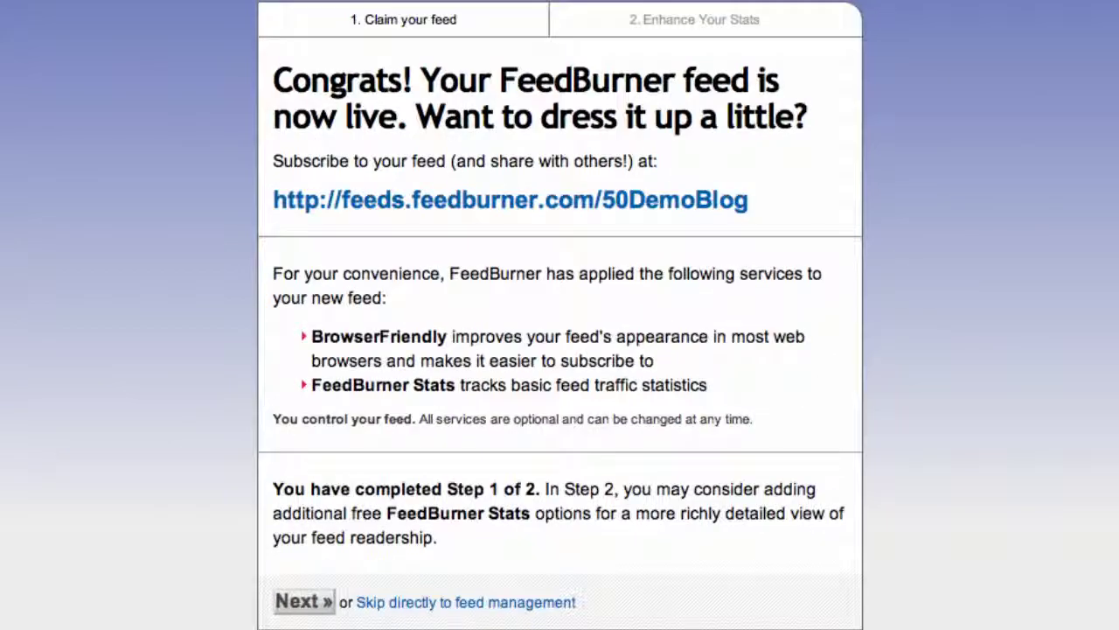
Enable clickthroughs, item enclosure downloads and the extra "I want more!" tracking in FeedBurner Stats, and save the choices.
click(306, 603)
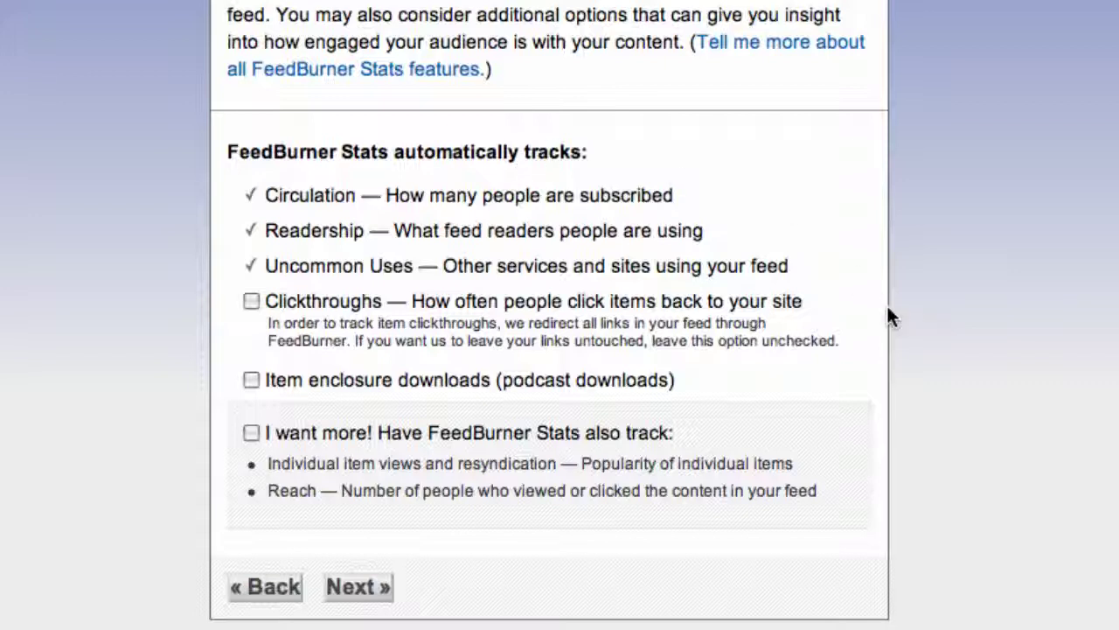
click(251, 300)
click(250, 380)
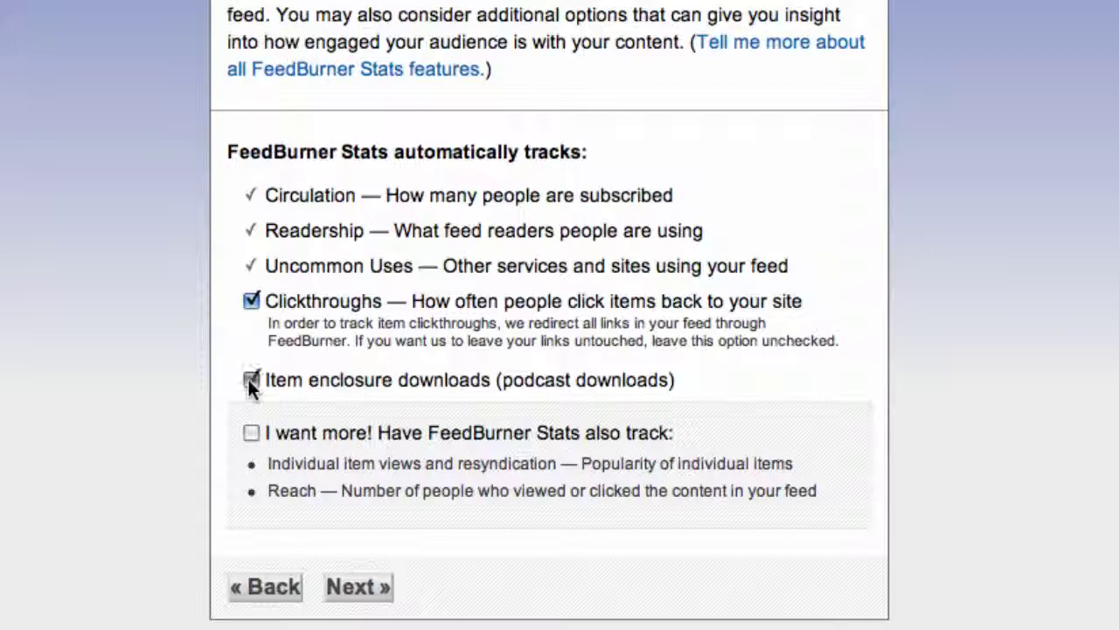
click(251, 433)
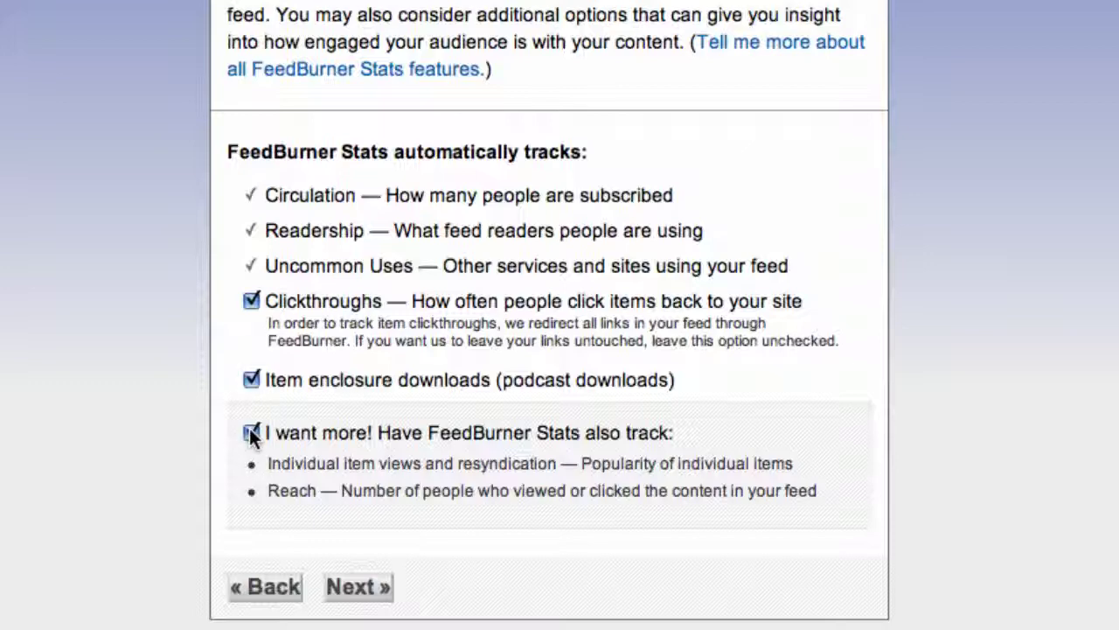
click(348, 585)
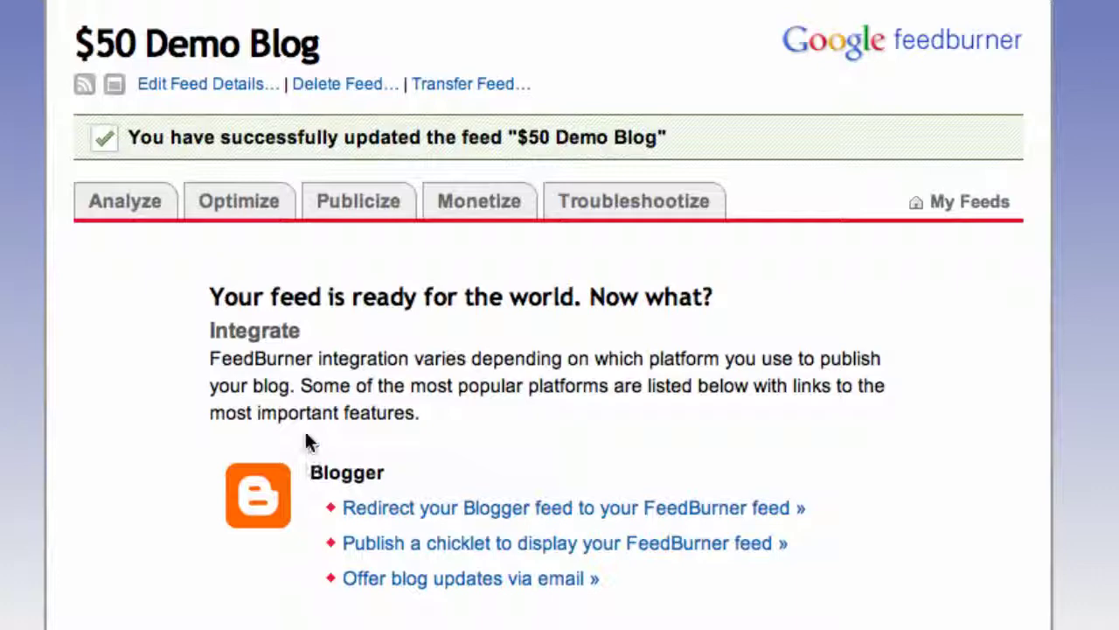
Activate the SmartFeed service for the $50 Demo Blog feed.
click(239, 206)
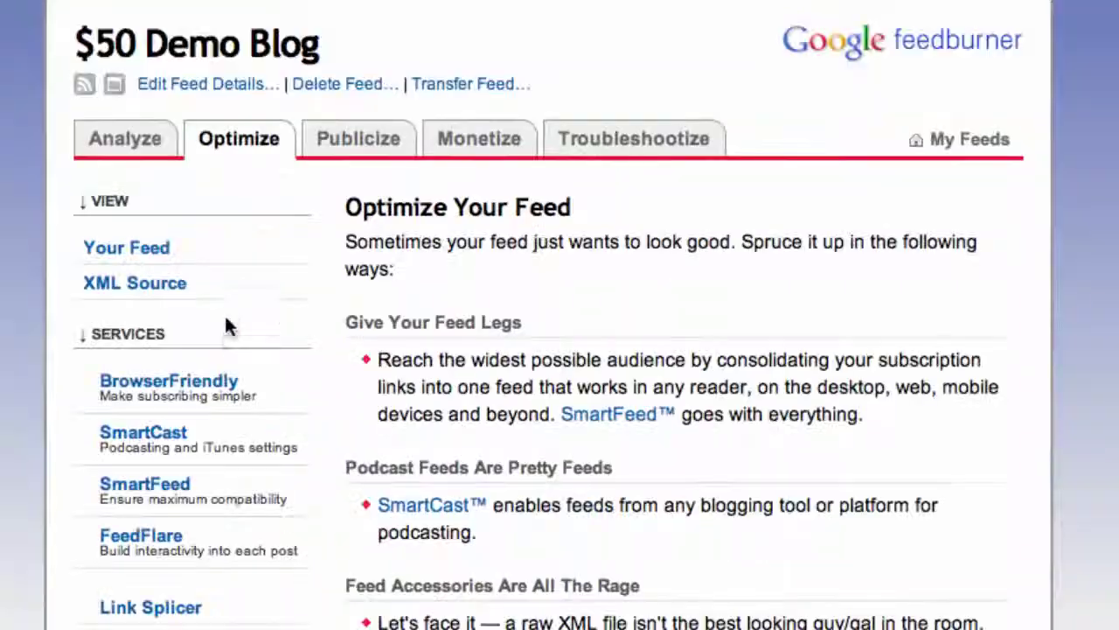
click(169, 491)
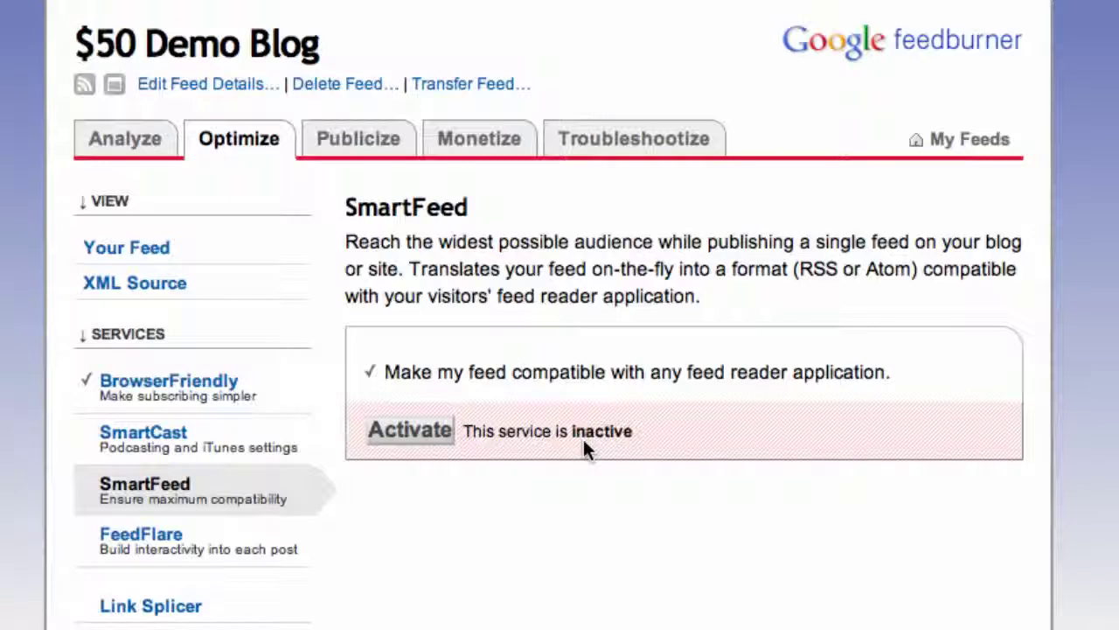
click(409, 430)
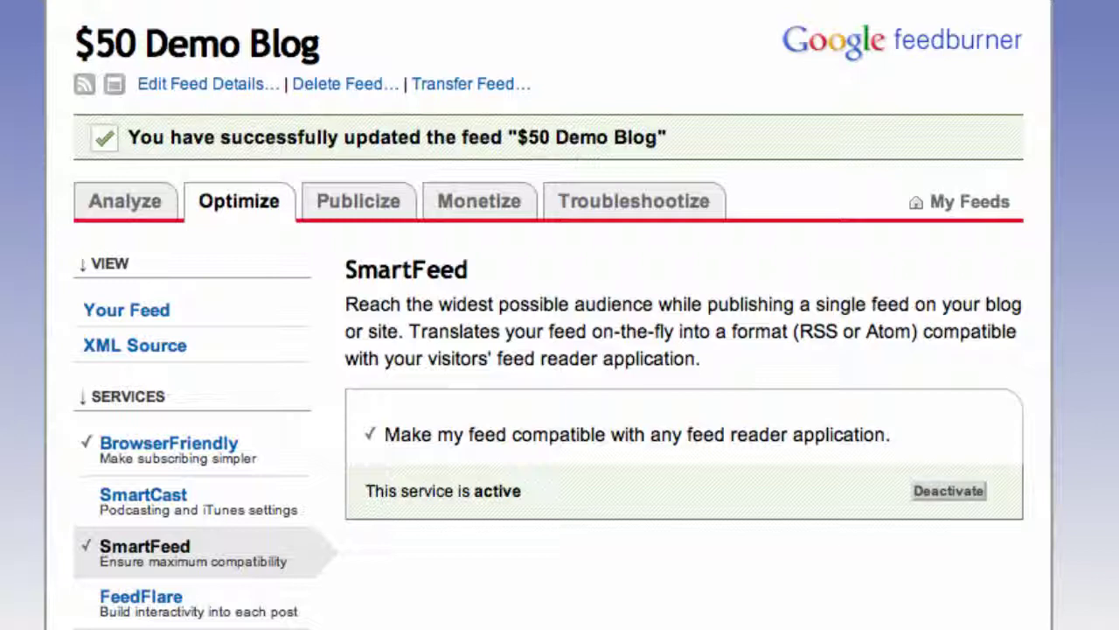
View the public FeedBurner page of the $50 Demo Blog feed, including its subscription options and current content.
click(80, 88)
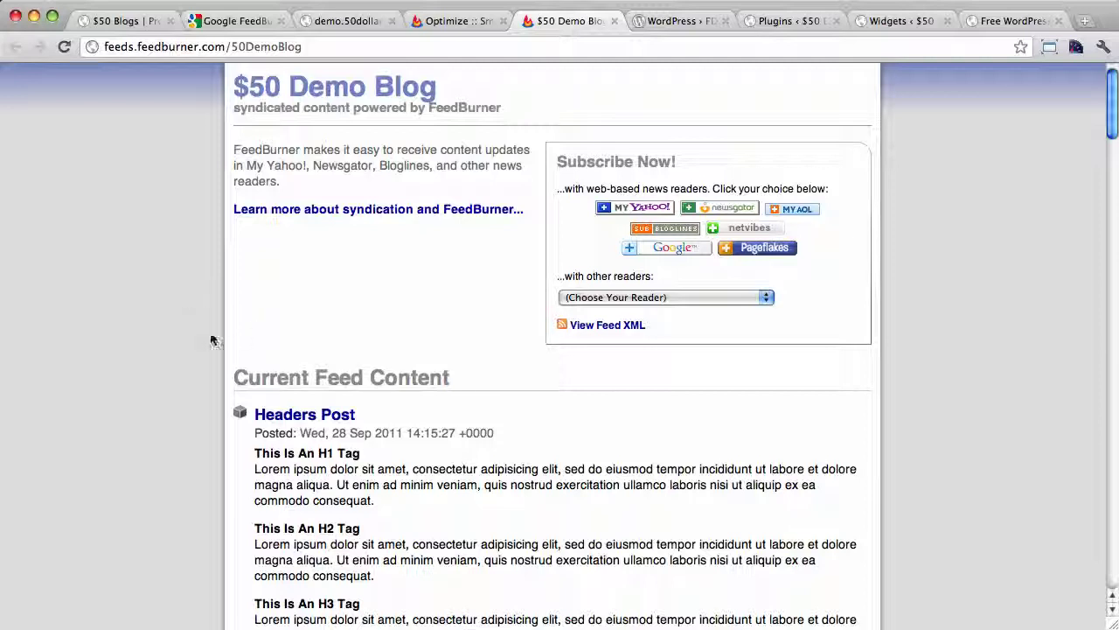
scroll(166, 350, down, 2)
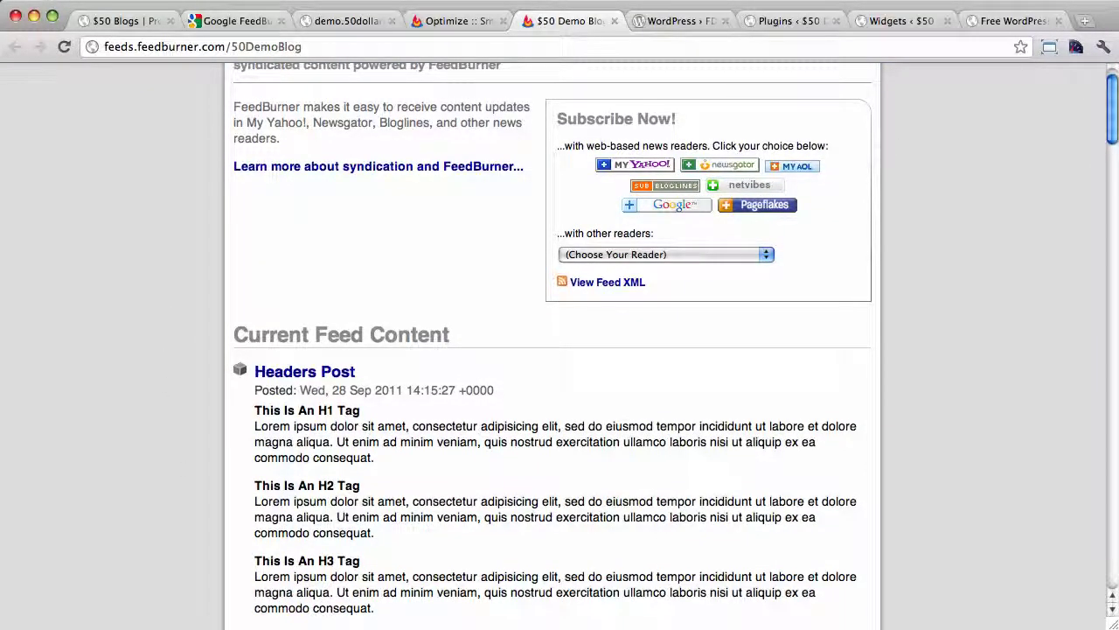
scroll(187, 362, up, 2)
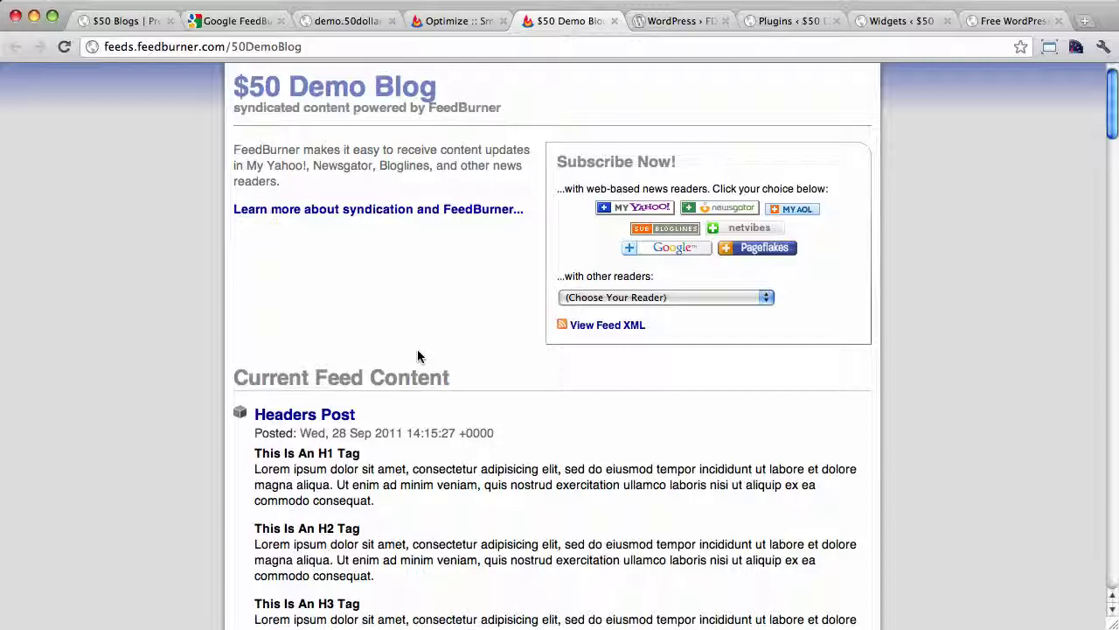
click(661, 24)
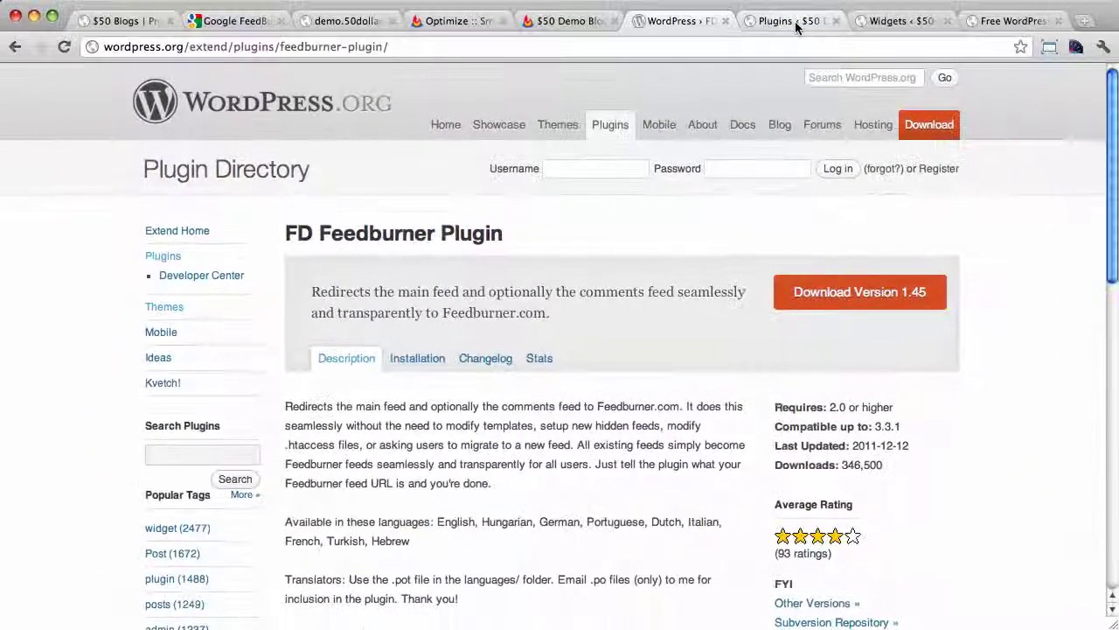
click(783, 20)
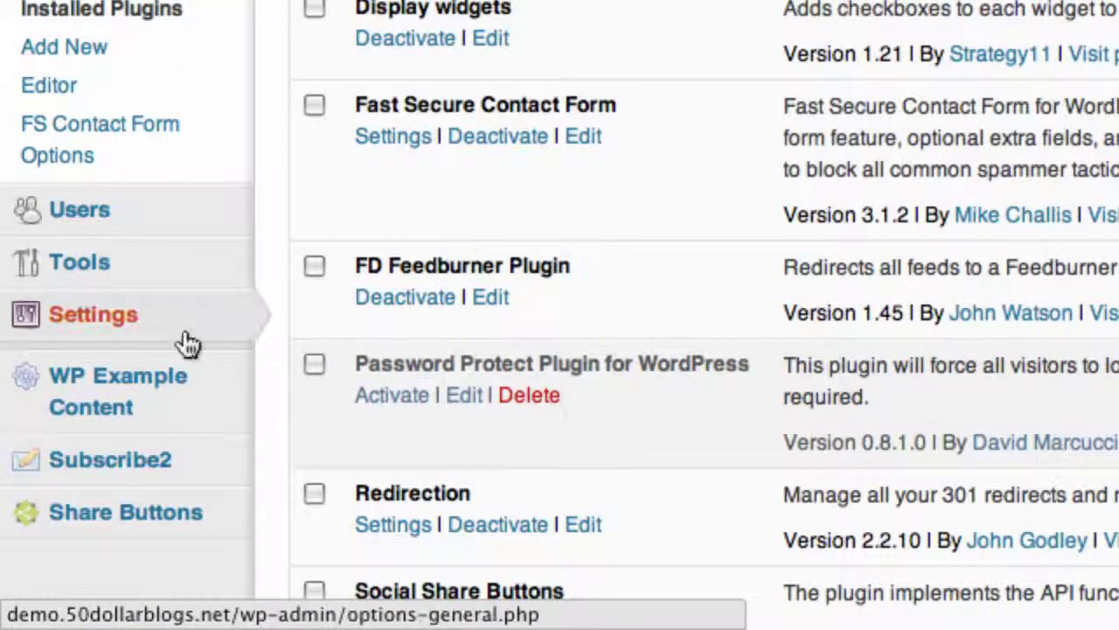
mouse_move(170, 334)
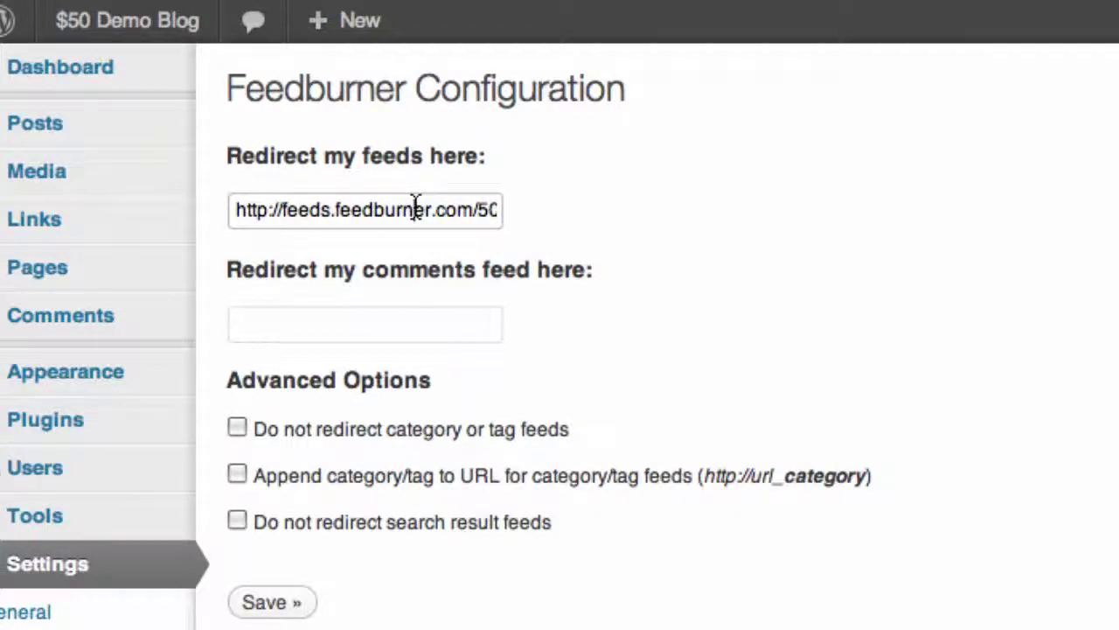
click(432, 210)
key(End)
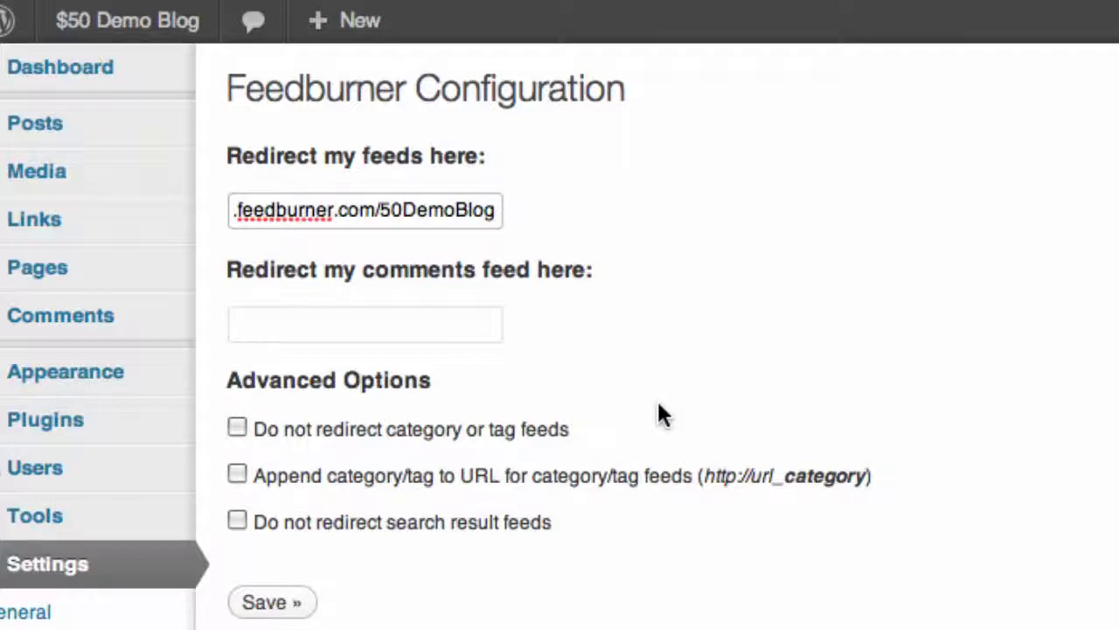
click(245, 607)
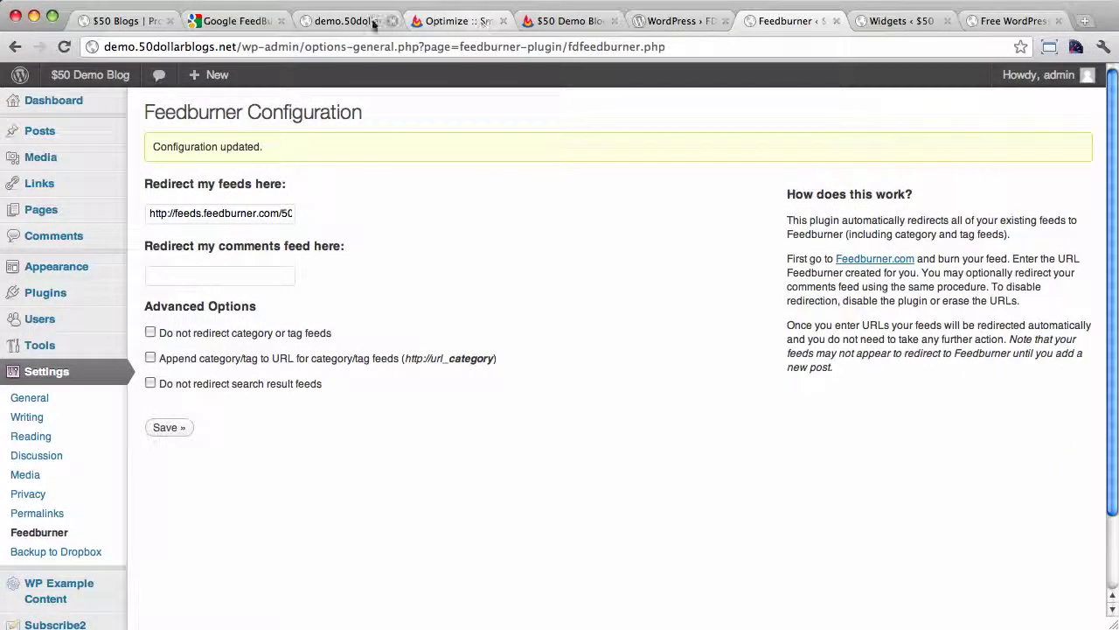
Reload the demo blog's feed at demo.50dollarblogs.net/feed/ to check where it redirects.
click(350, 21)
click(254, 50)
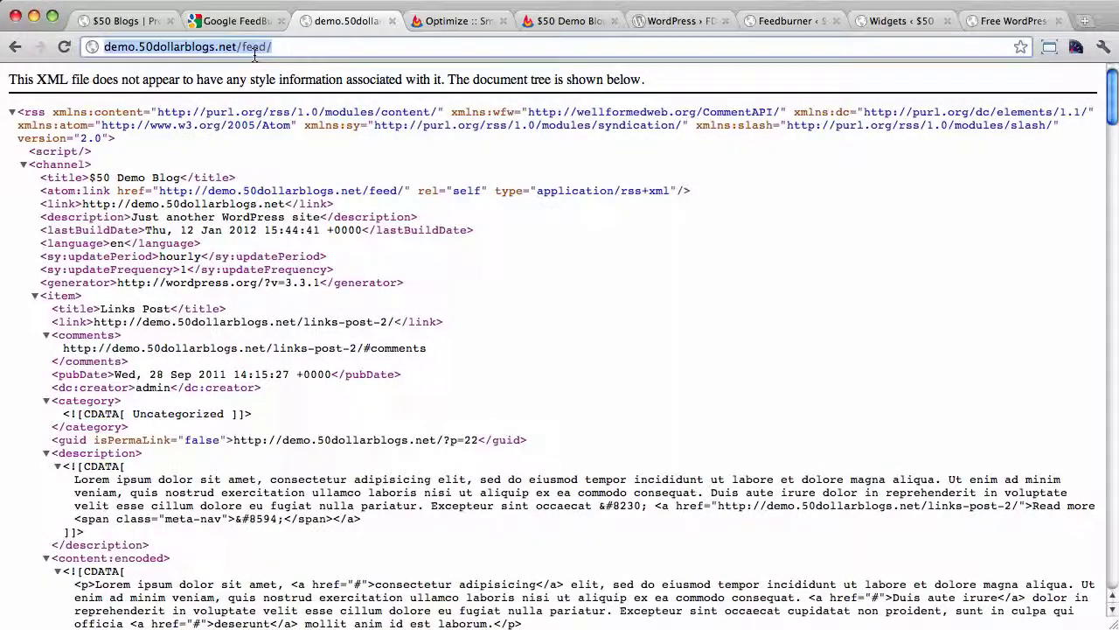
key(Return)
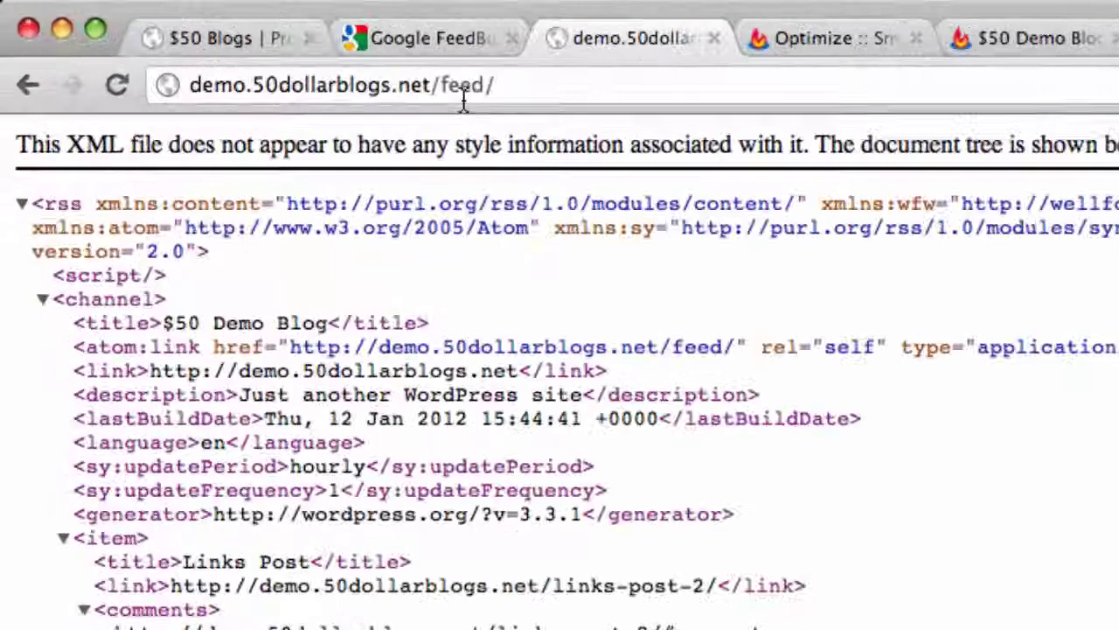
click(123, 83)
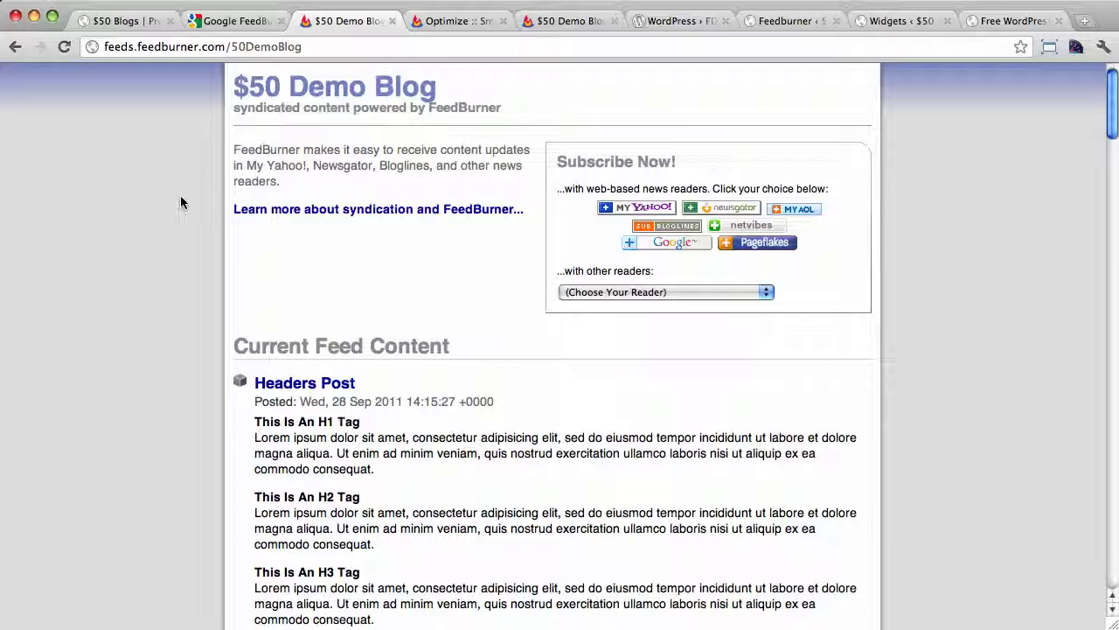
Activate FeedBurner's Email Subscriptions service for the $50 Demo Blog feed and review its subscription form and link code.
click(445, 24)
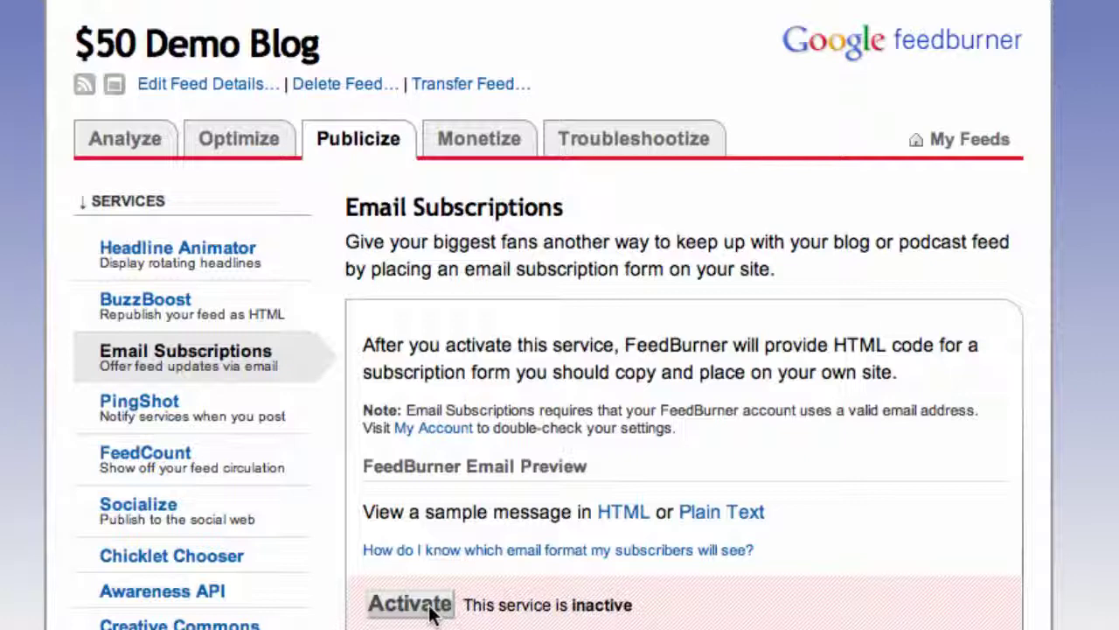
click(411, 605)
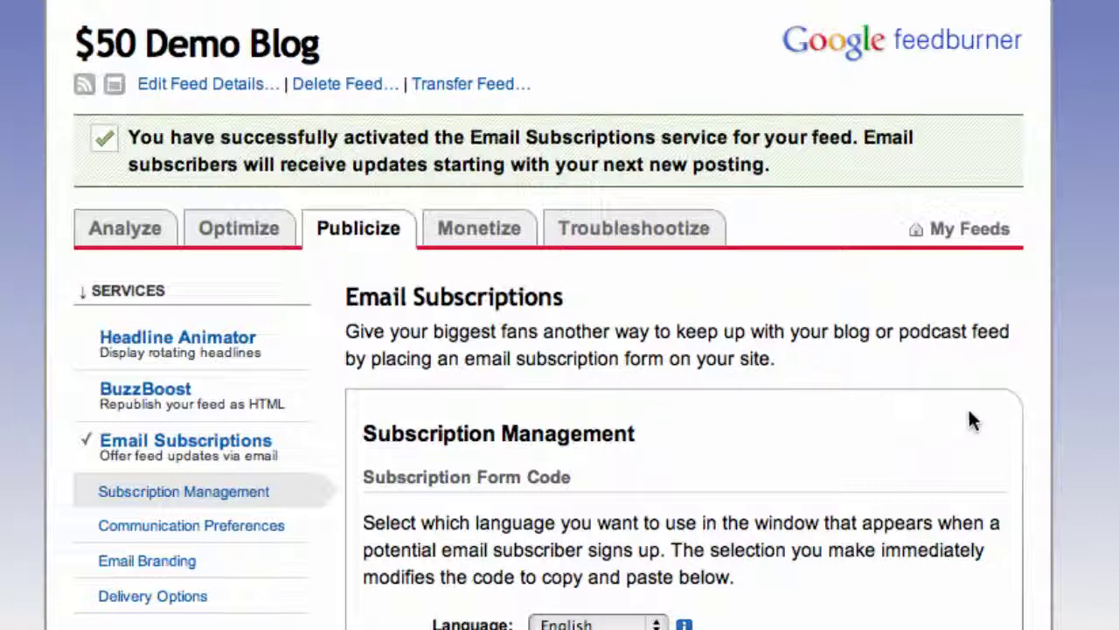
scroll(969, 418, down, 5)
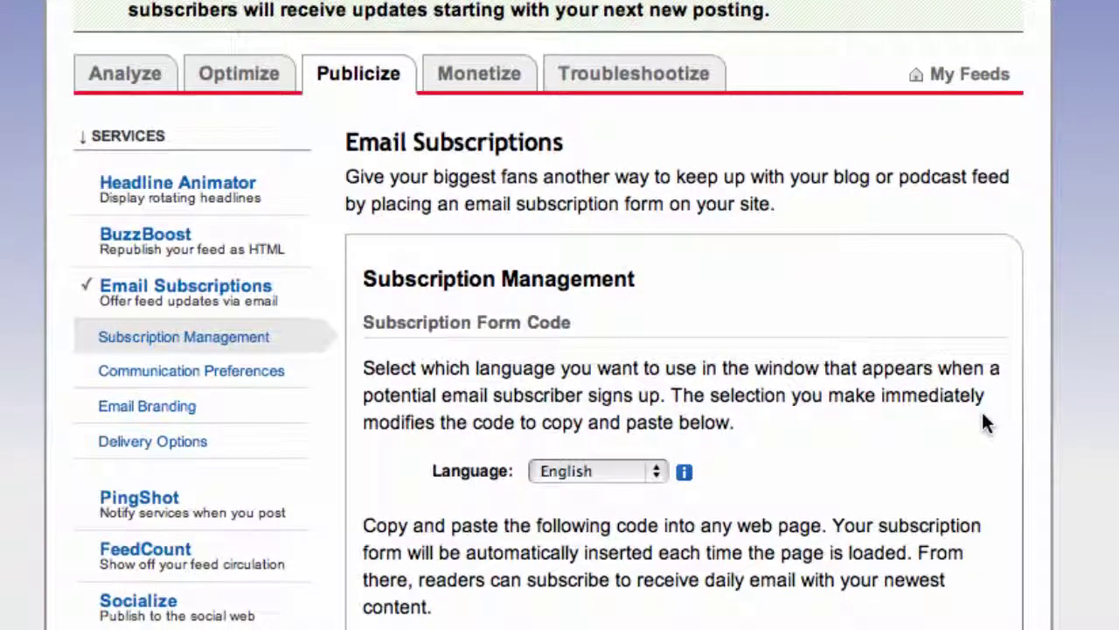
scroll(981, 421, down, 4)
scroll(981, 418, down, 4)
scroll(981, 418, down, 3)
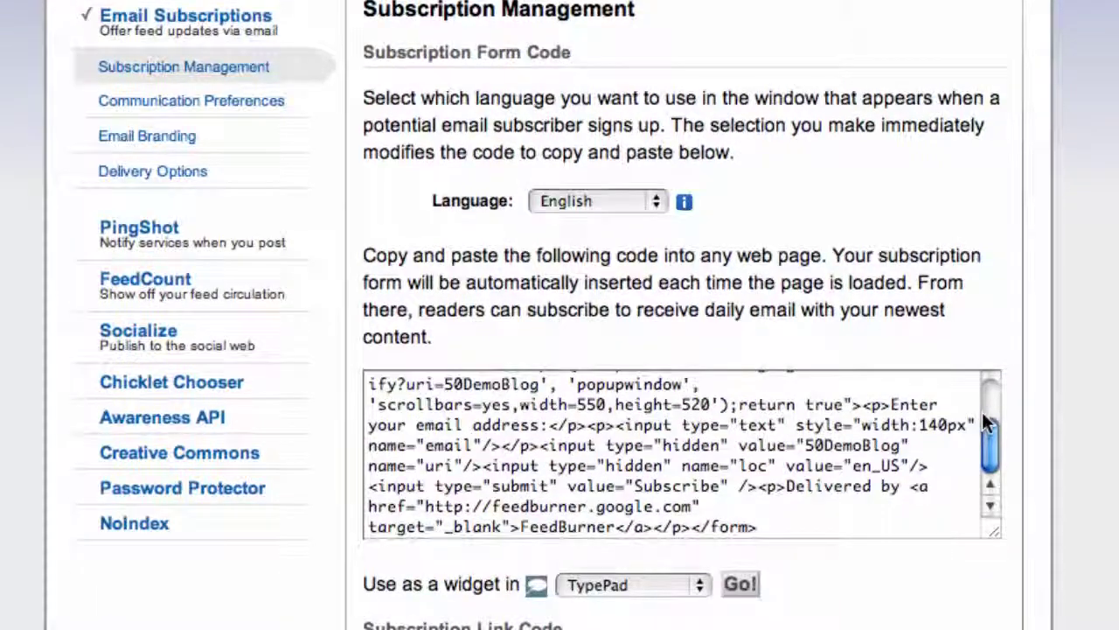
scroll(1091, 409, down, 9)
scroll(1091, 409, down, 1)
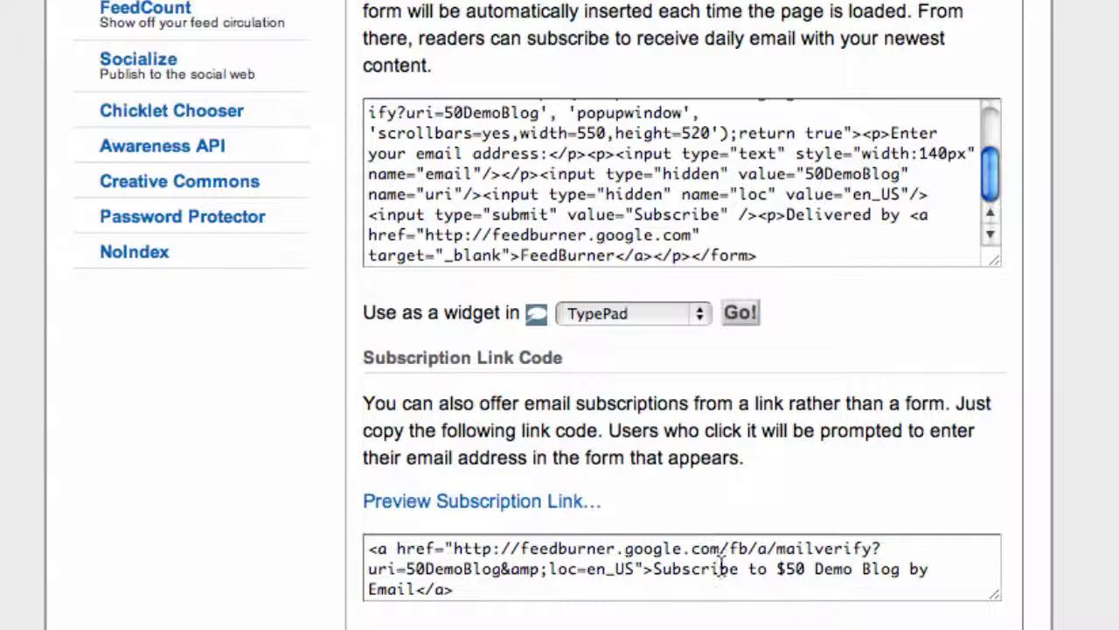
Copy the entire English subscription form code from FeedBurner's Subscription Management settings.
click(680, 568)
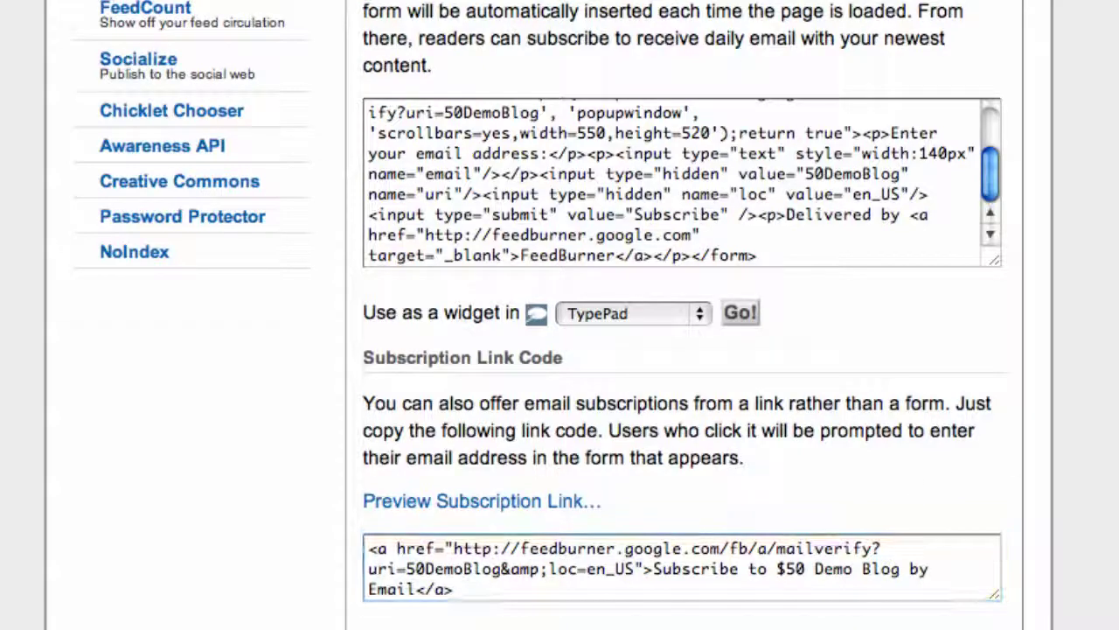
scroll(540, 315, up, 2)
scroll(676, 366, up, 3)
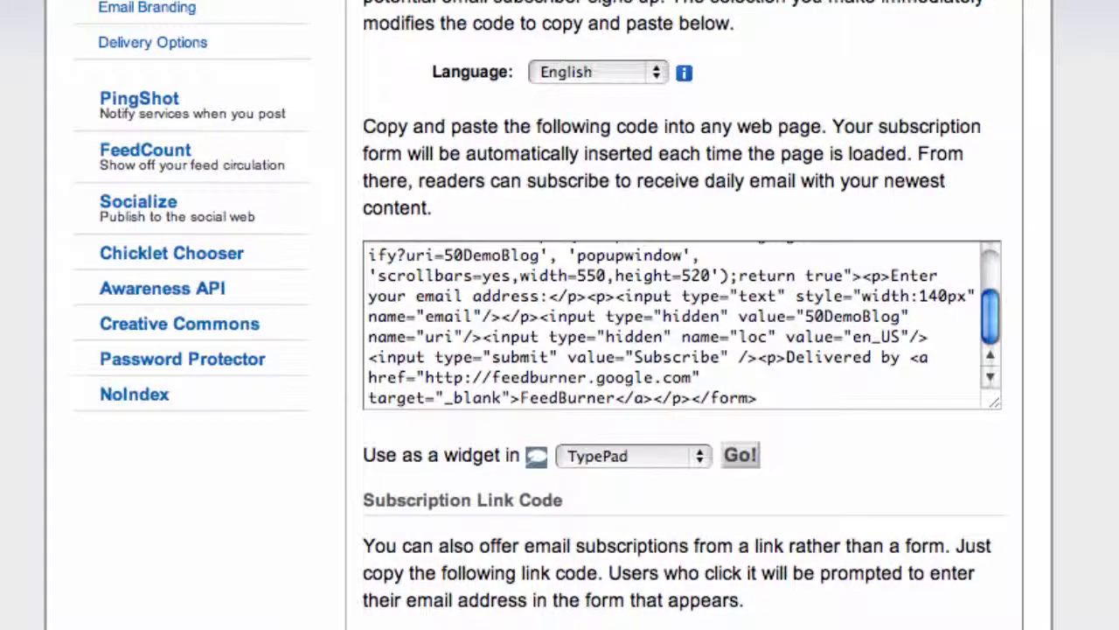
click(590, 348)
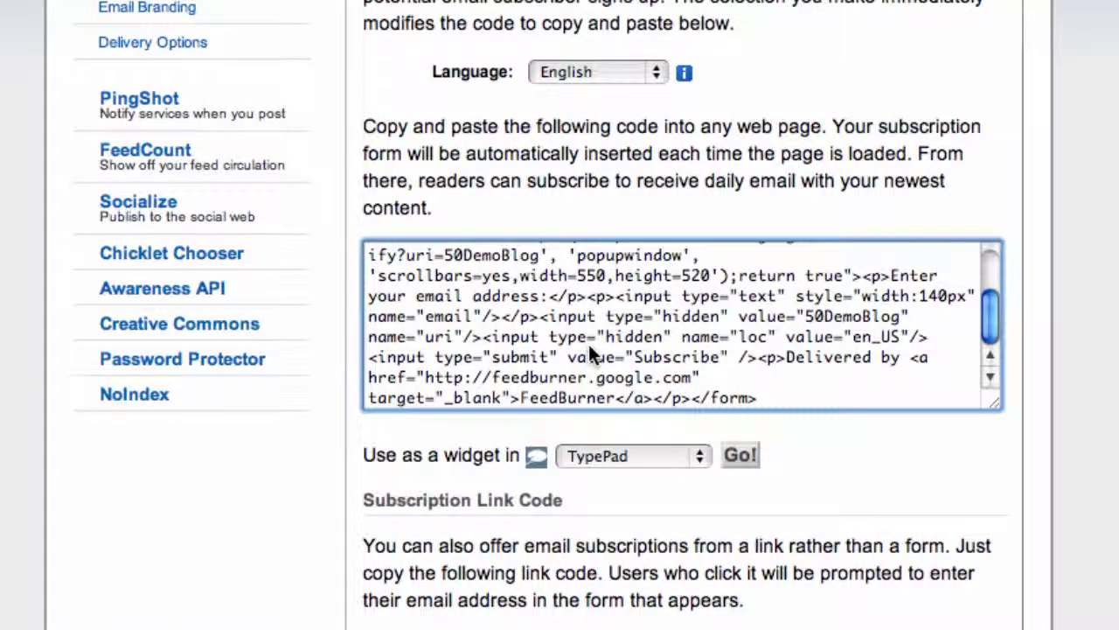
key(super+a)
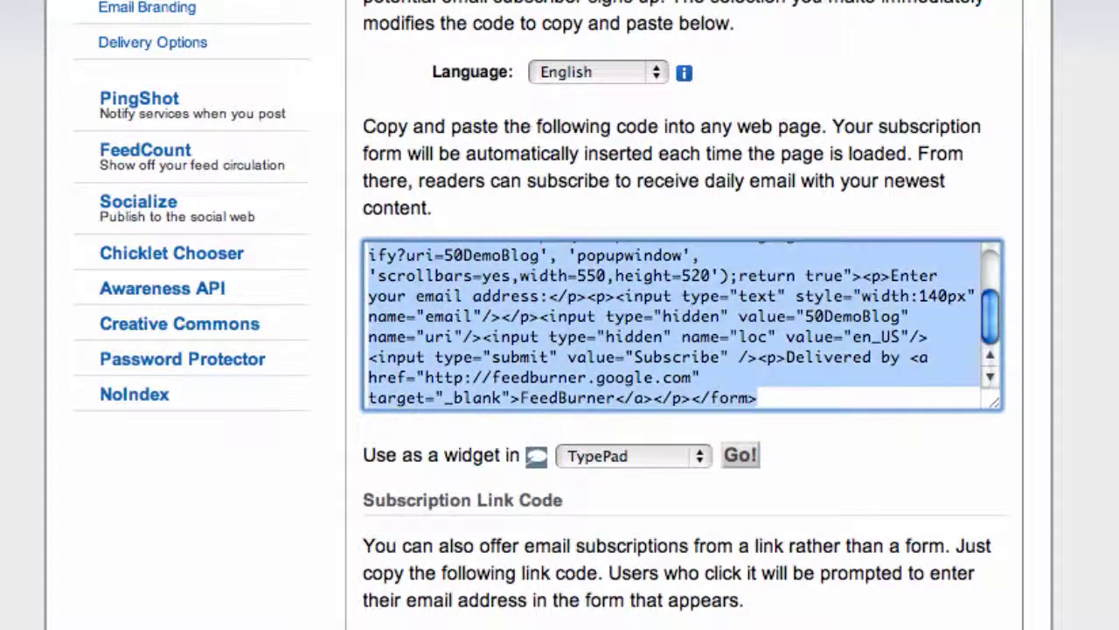
right_click(611, 343)
click(679, 446)
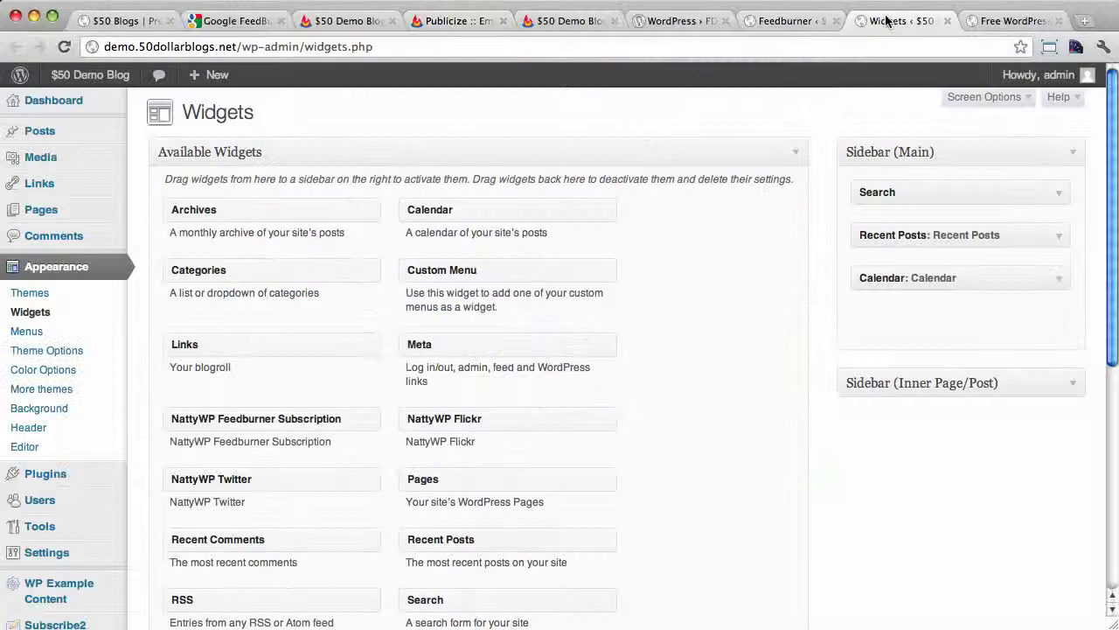
Add a Text widget at the top of the demo blog's Sidebar (Main).
click(883, 21)
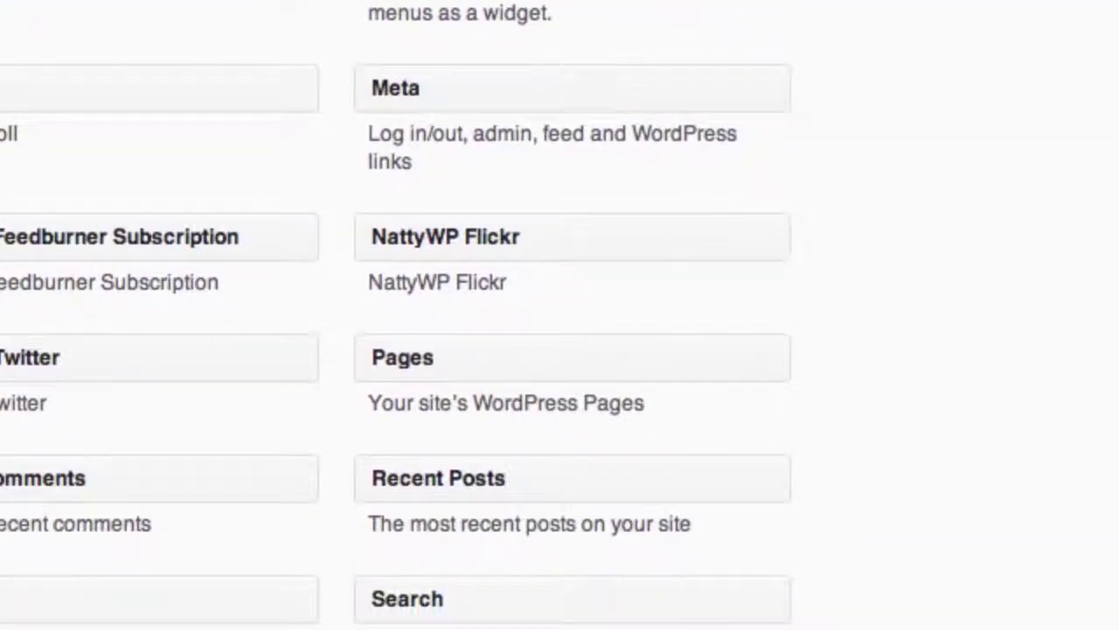
scroll(710, 234, down, 5)
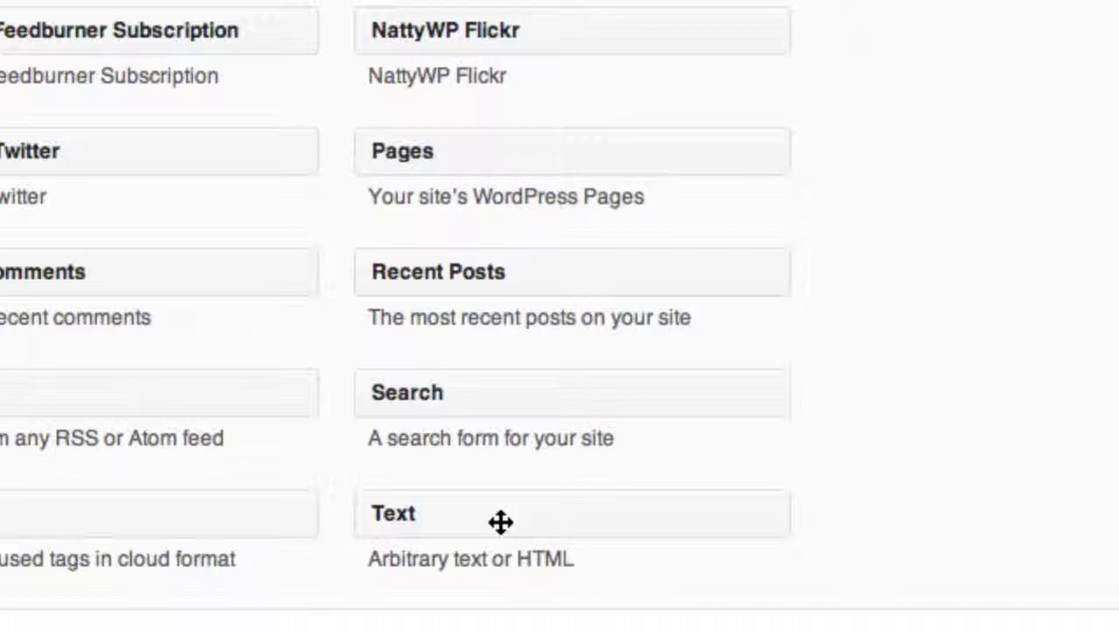
drag(500, 522, 772, 156)
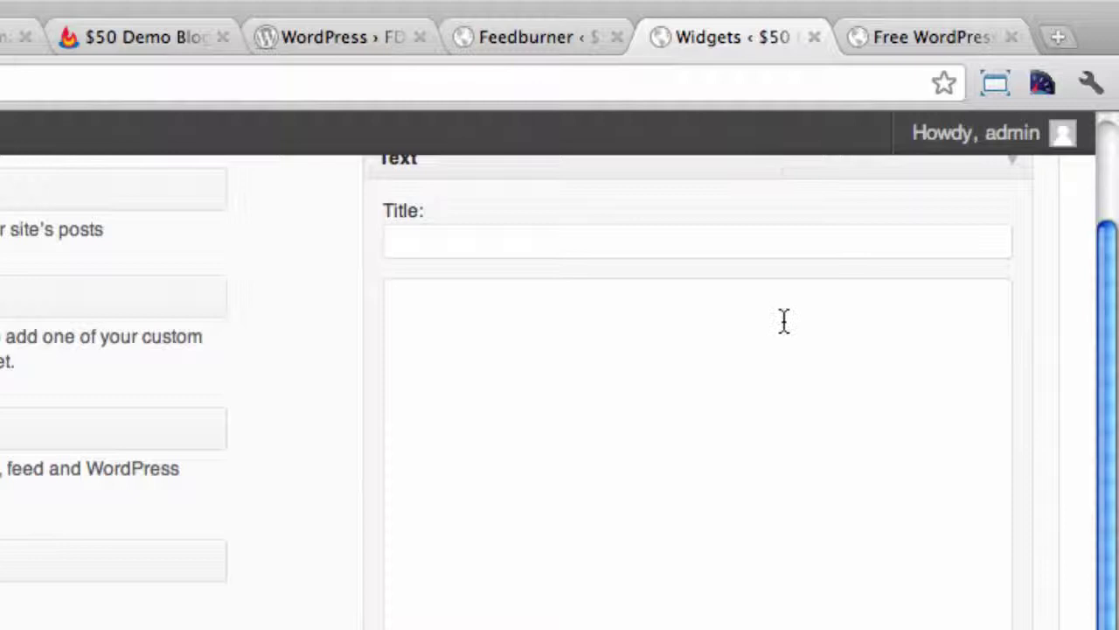
scroll(787, 411, up, 3)
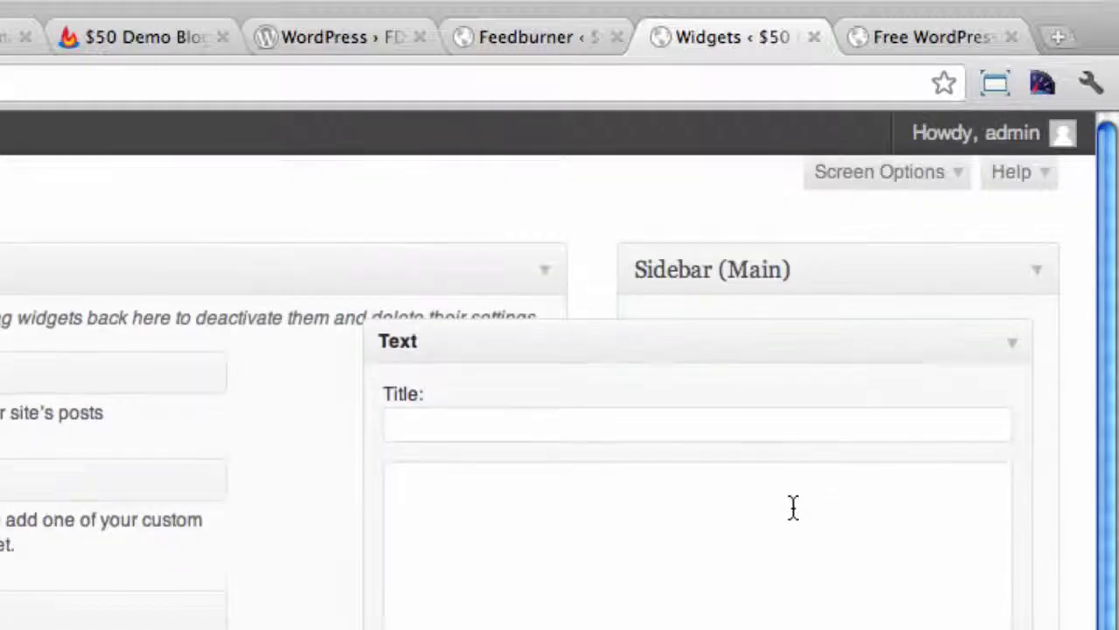
Paste the copied FeedBurner subscription form code into the new Text widget's content.
scroll(697, 525, down, 5)
click(681, 276)
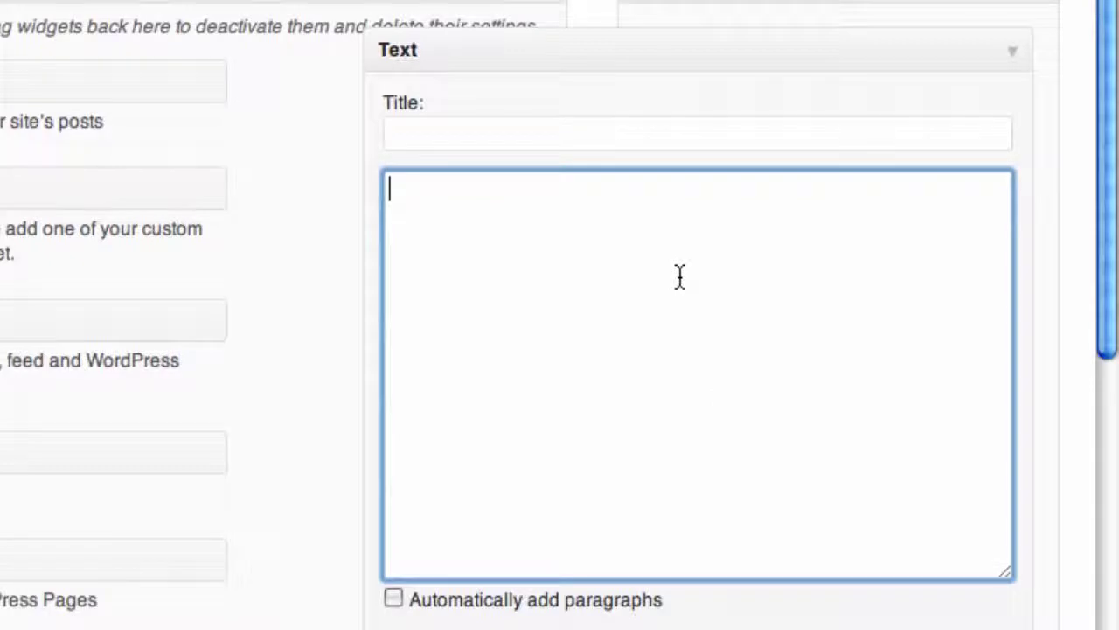
right_click(680, 277)
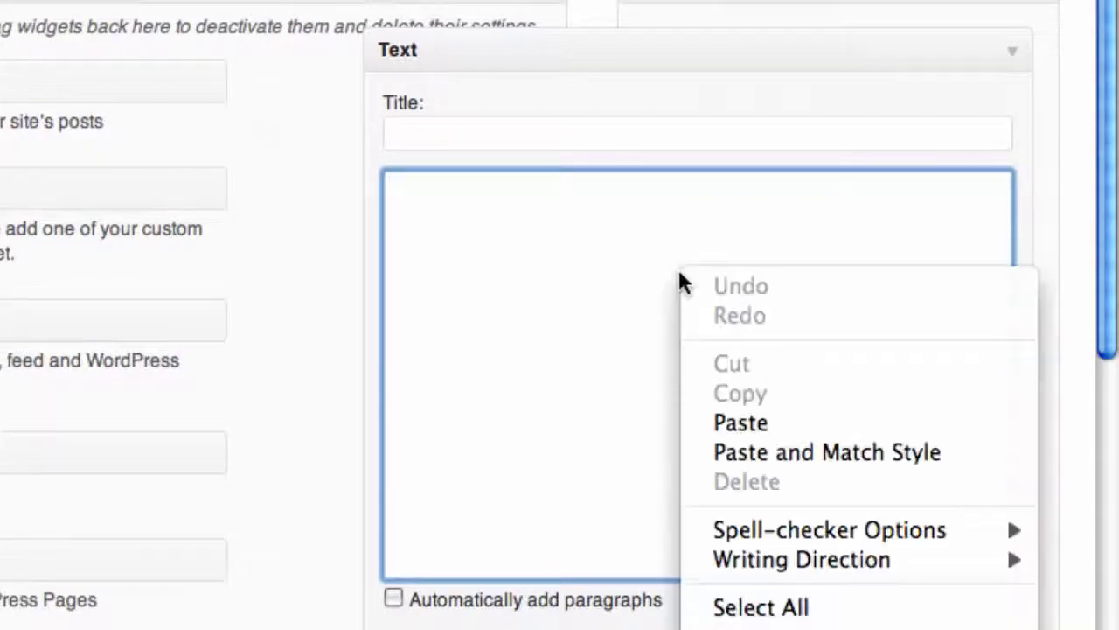
click(755, 426)
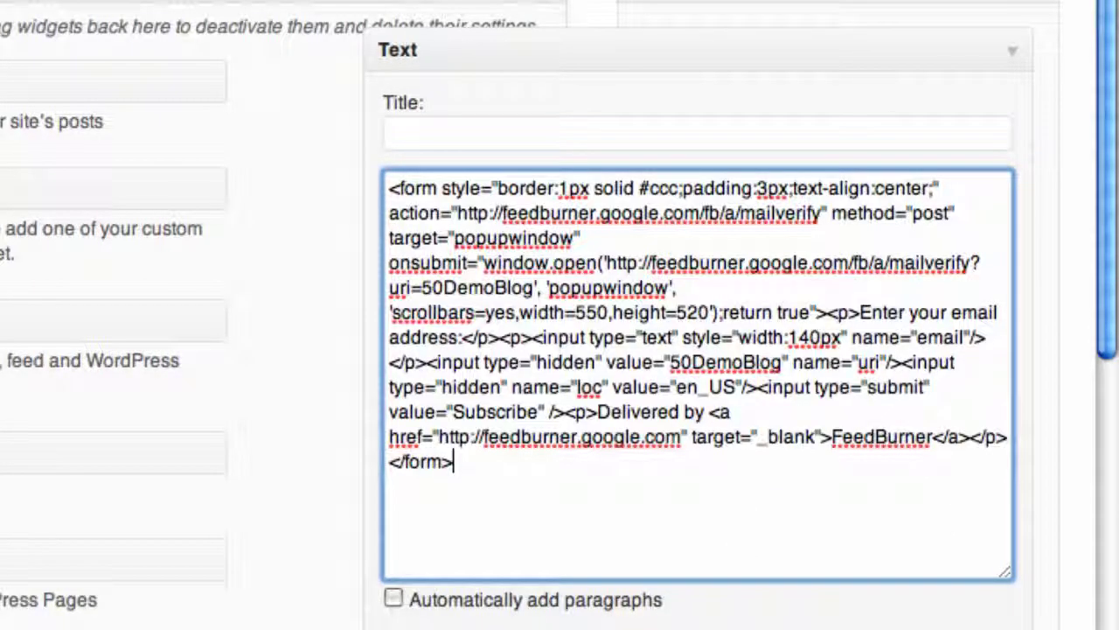
Title the Text widget "Free Email Updates" and save it.
click(509, 128)
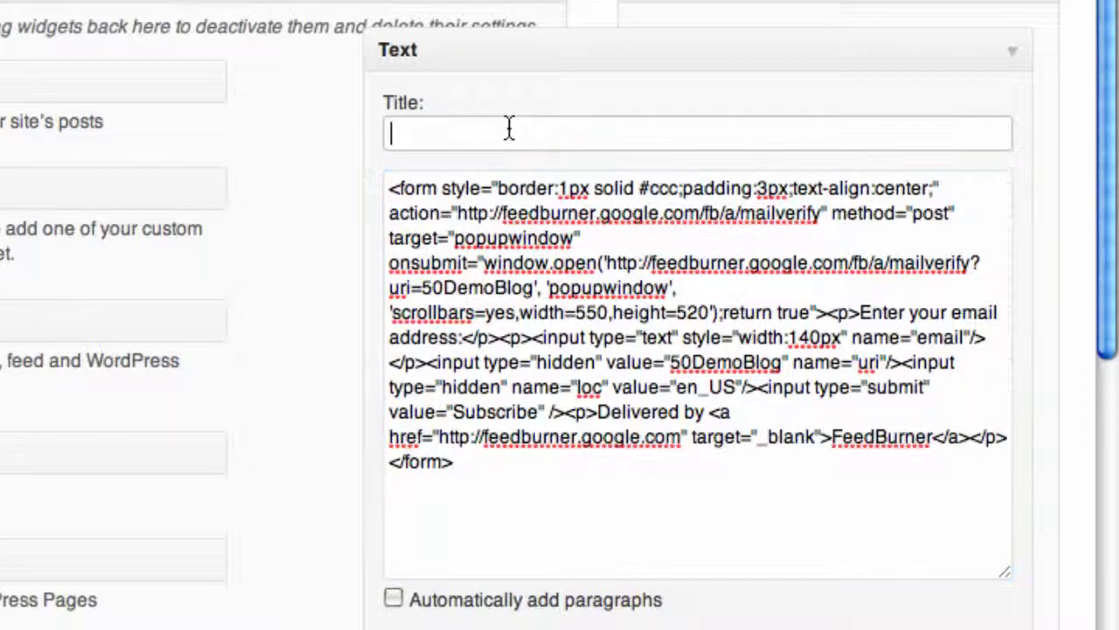
text(Free E)
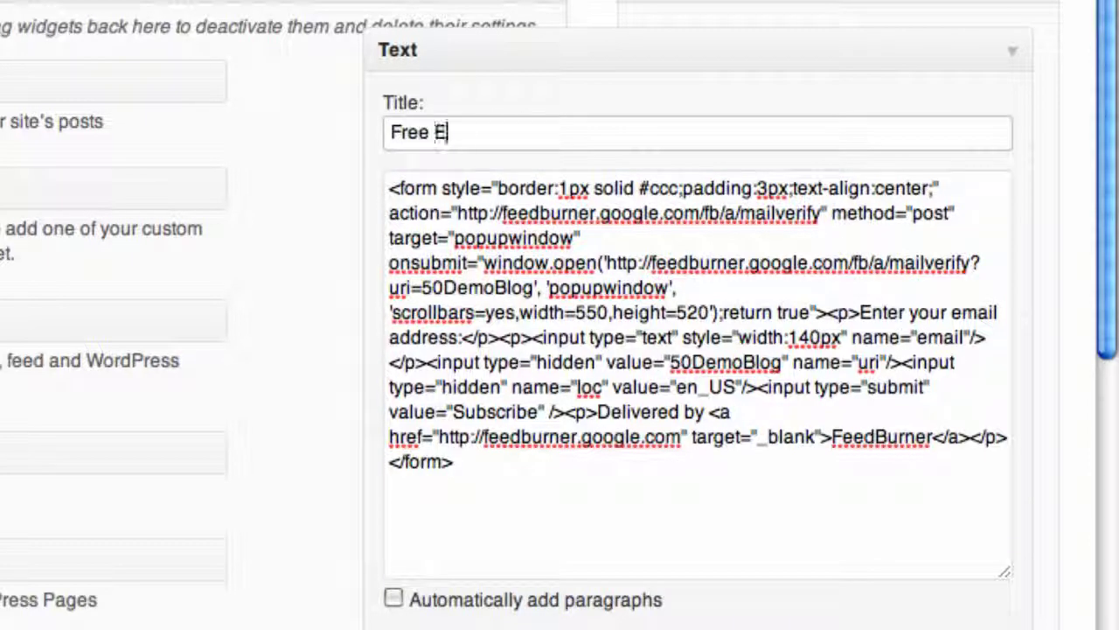
text(mail Updates)
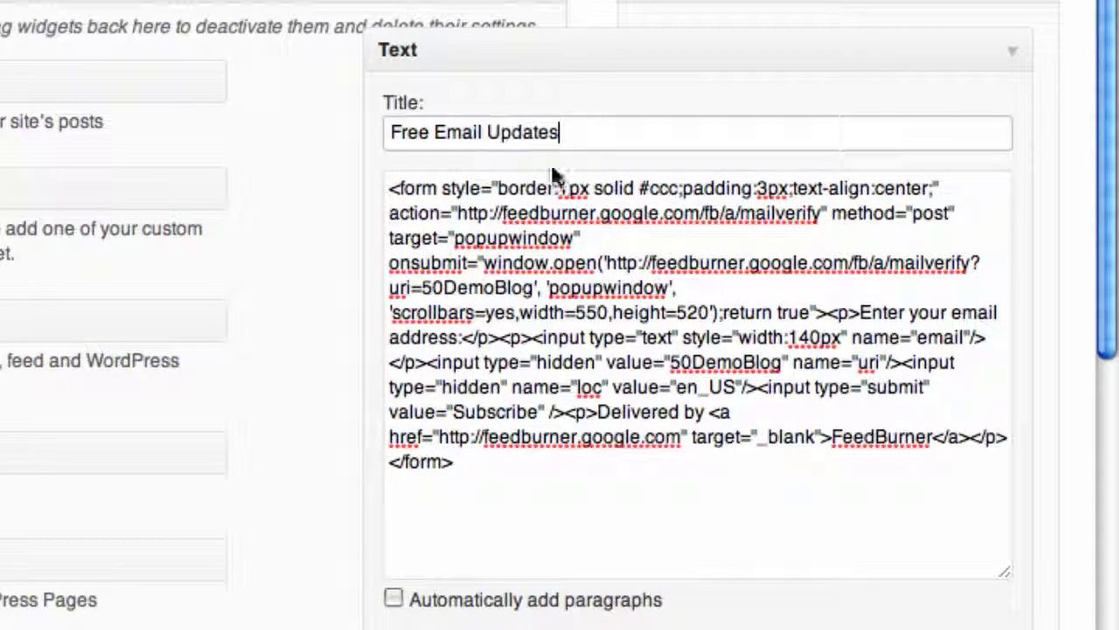
scroll(956, 362, down, 10)
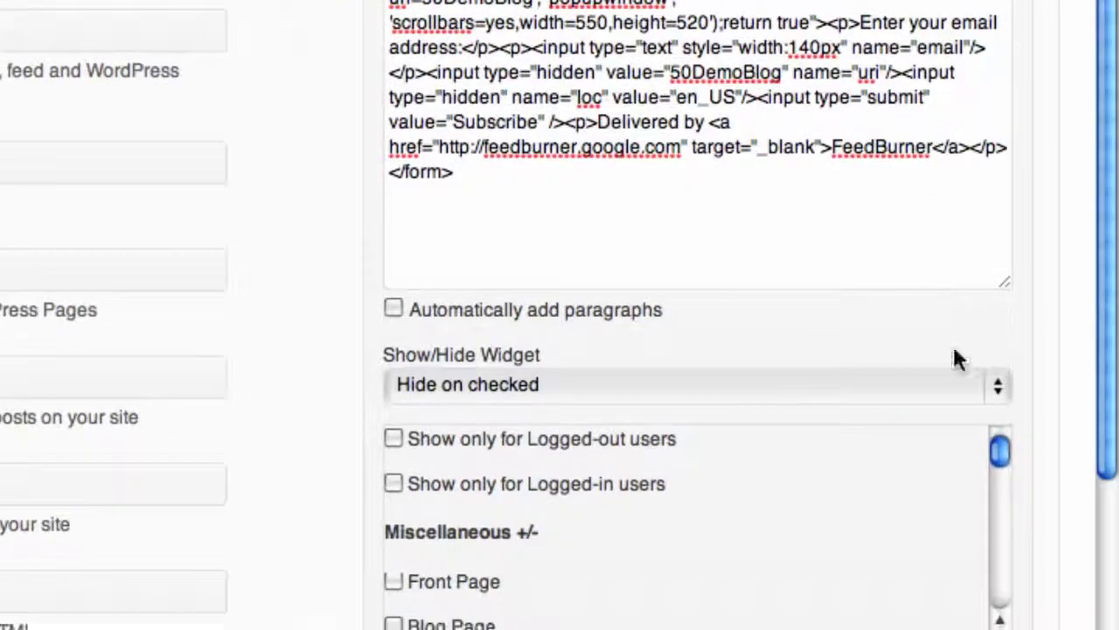
click(968, 558)
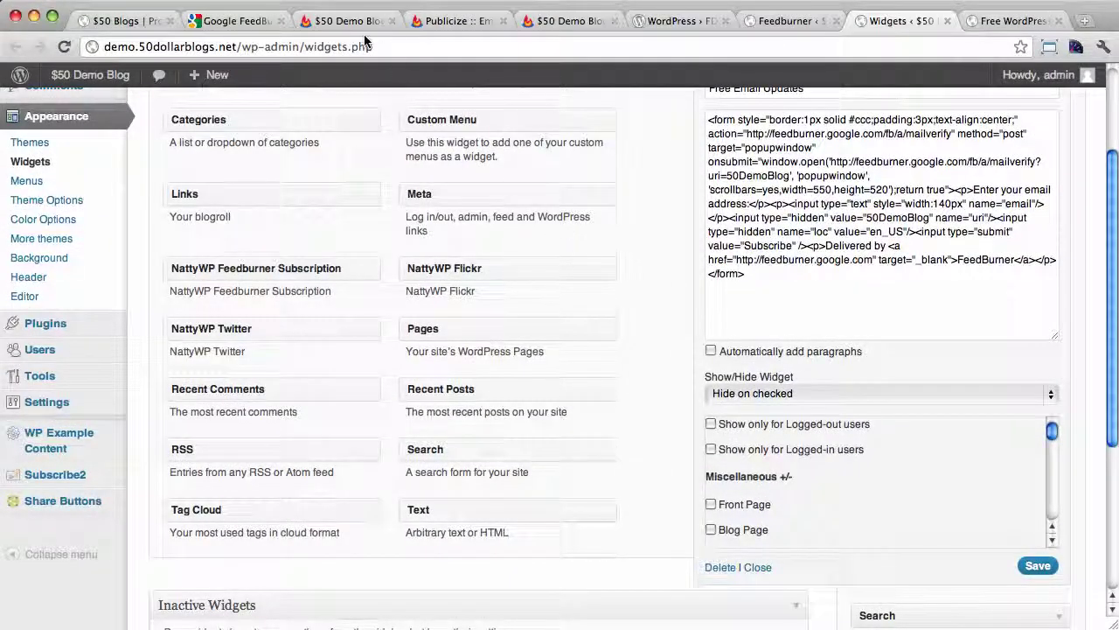
View the demo blog's home page to check the email subscription form in the sidebar.
click(130, 25)
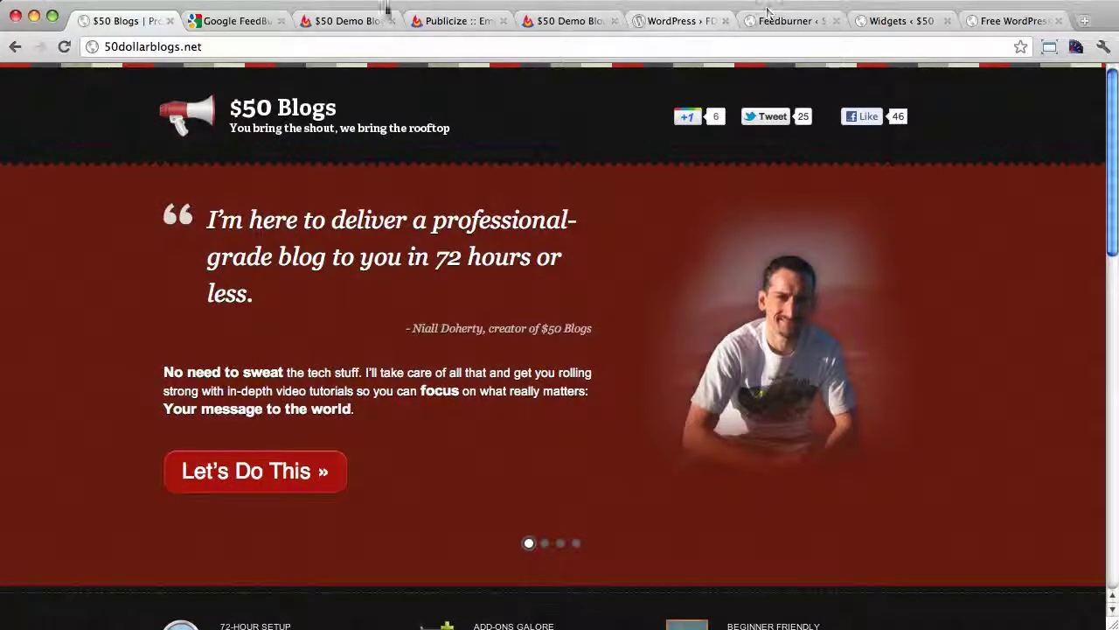
click(359, 21)
click(16, 47)
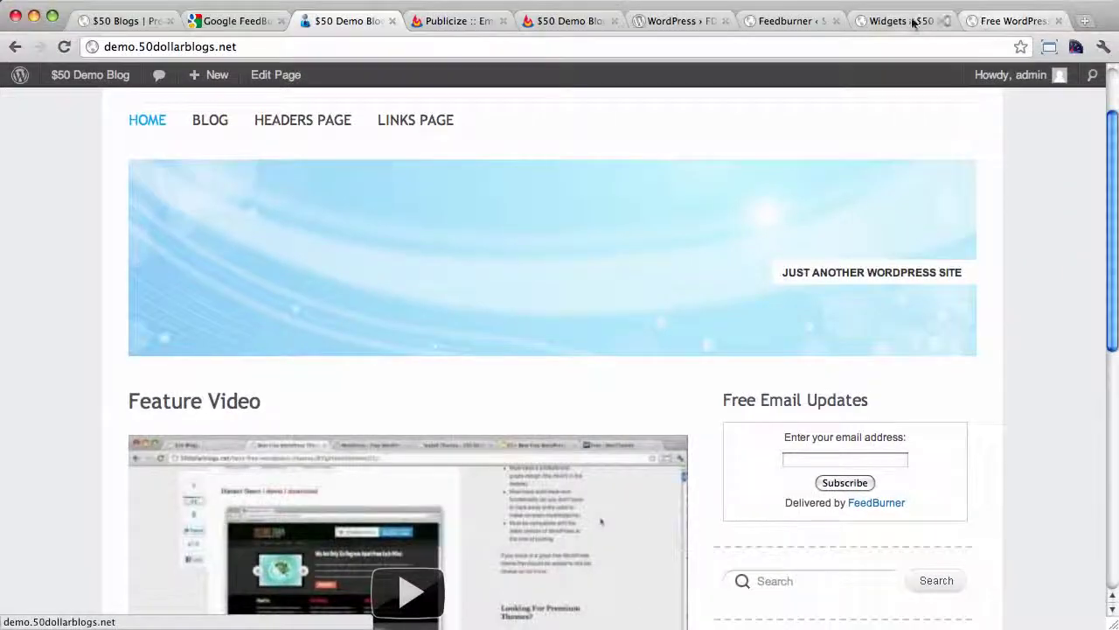
Delete the "Delivered by FeedBurner" paragraph from the form code in the Free Email Updates widget.
click(909, 21)
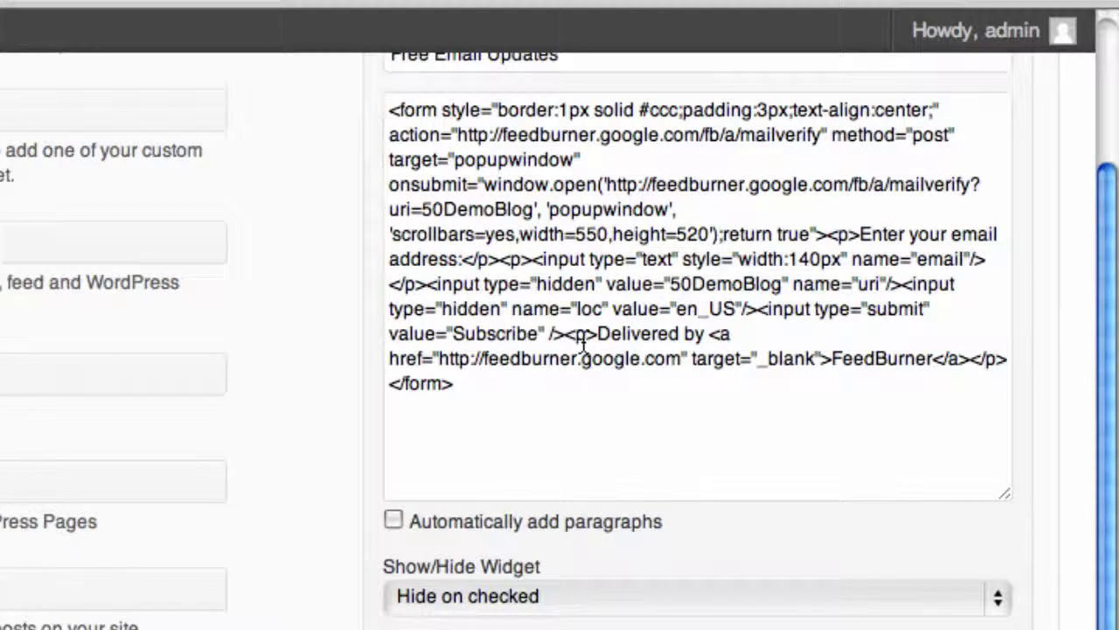
drag(563, 333, 1010, 359)
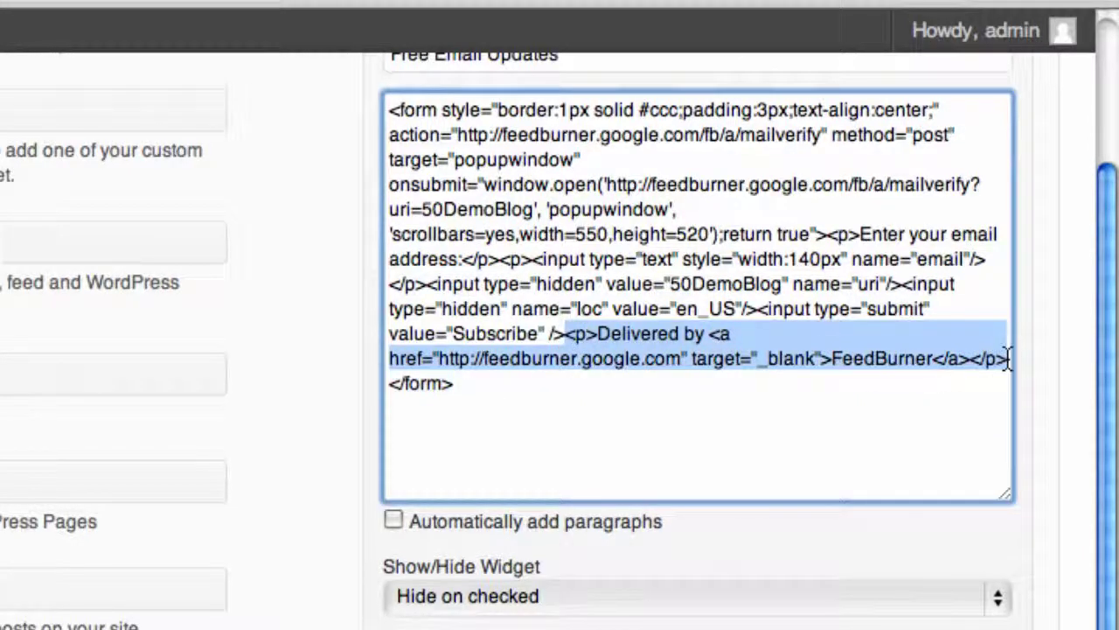
key(BackSpace)
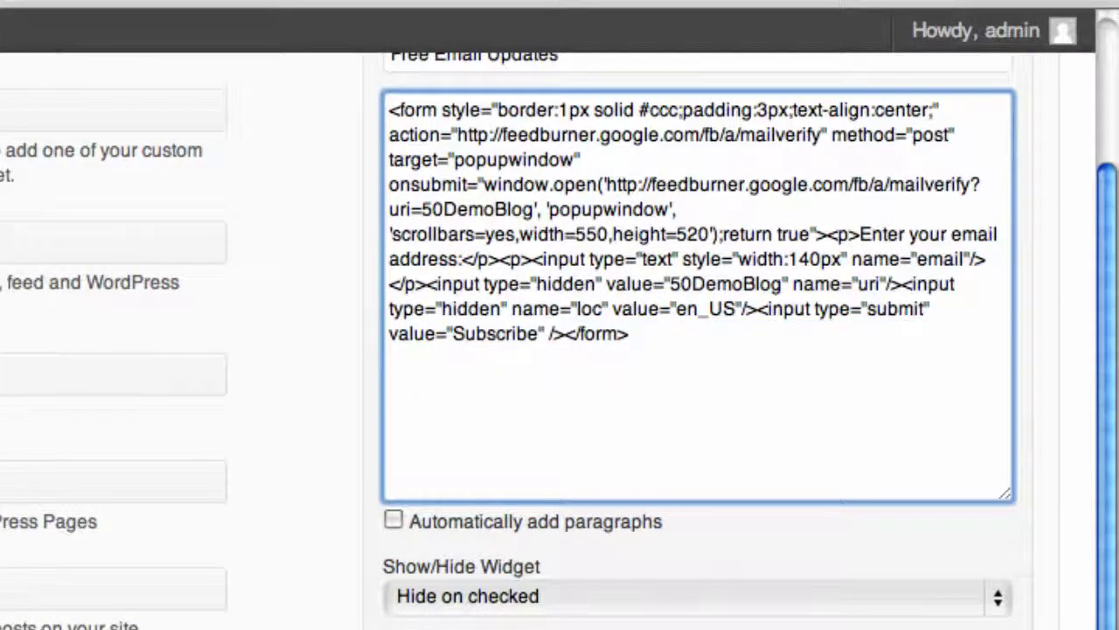
Remove the style attribute with the border, padding and centring from the widget's form tag, and save the widget.
scroll(875, 252, up, 2)
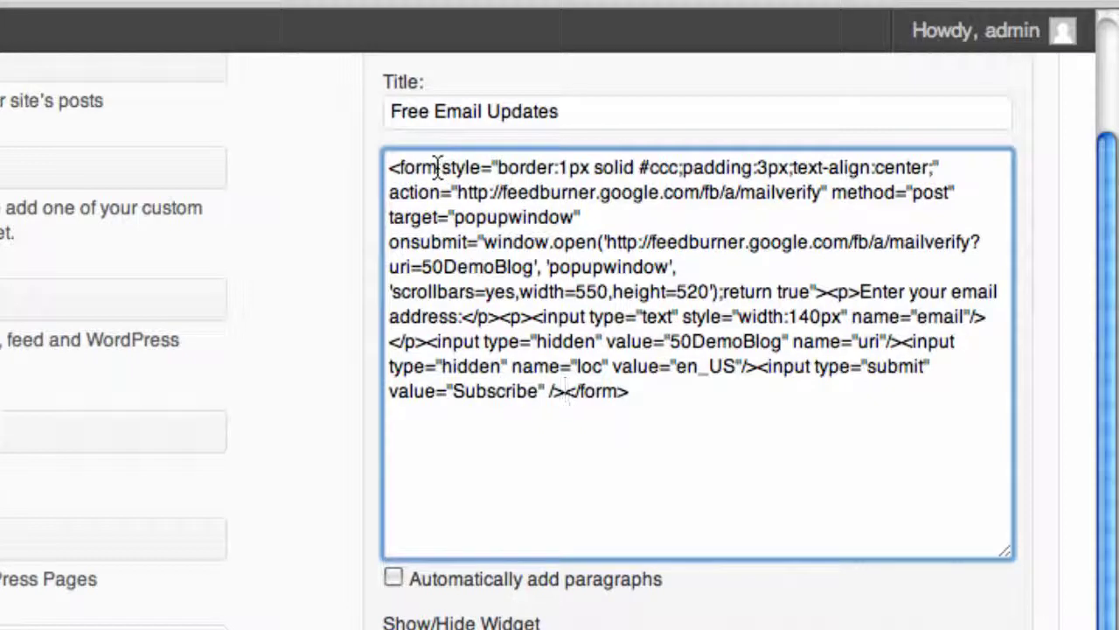
drag(437, 166, 936, 155)
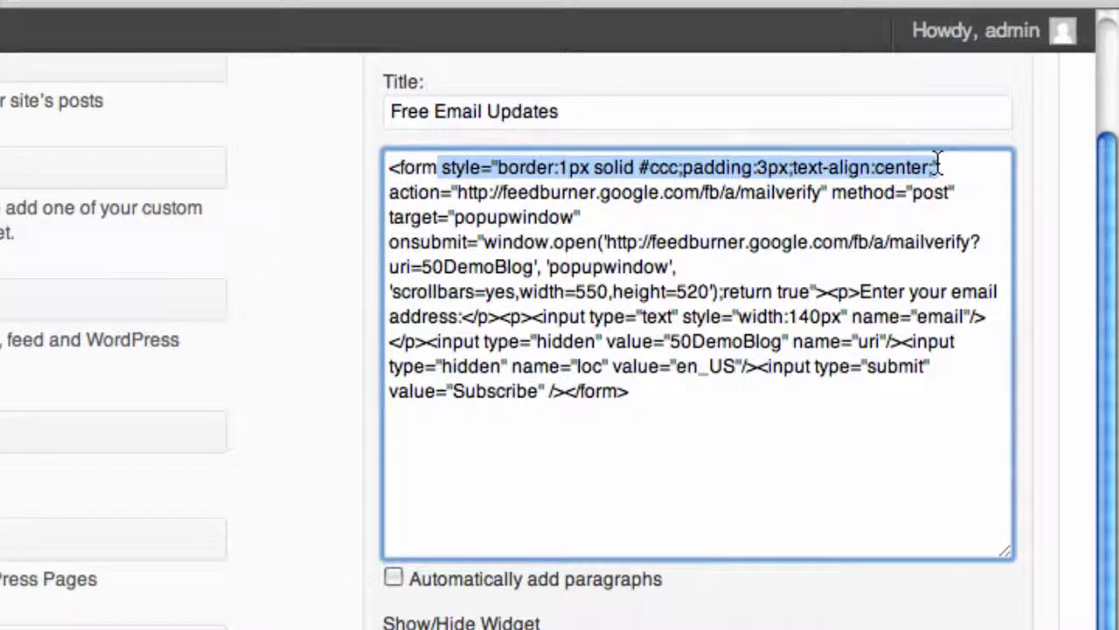
key(BackSpace)
scroll(978, 560, down, 10)
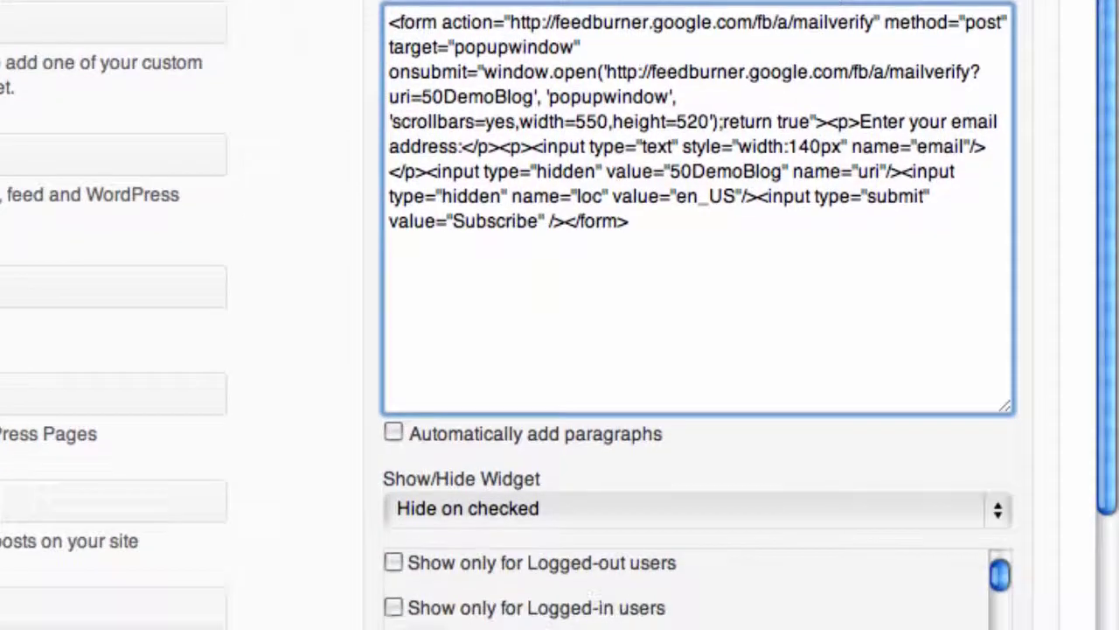
click(978, 577)
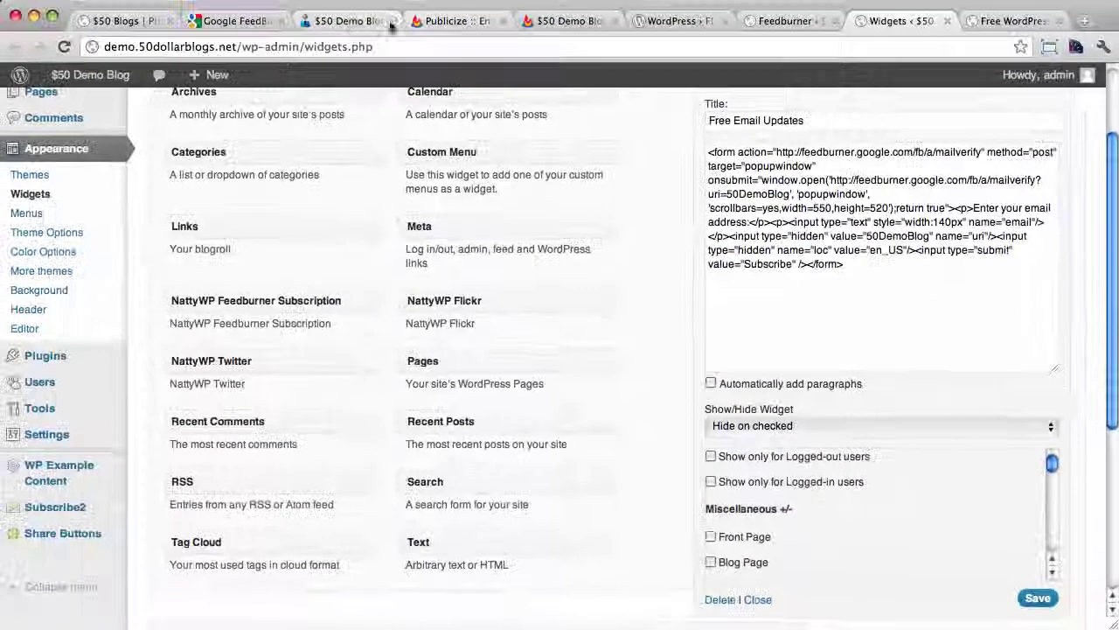
Check the simplified Free Email Updates form and its email field on the demo blog's home page.
click(350, 21)
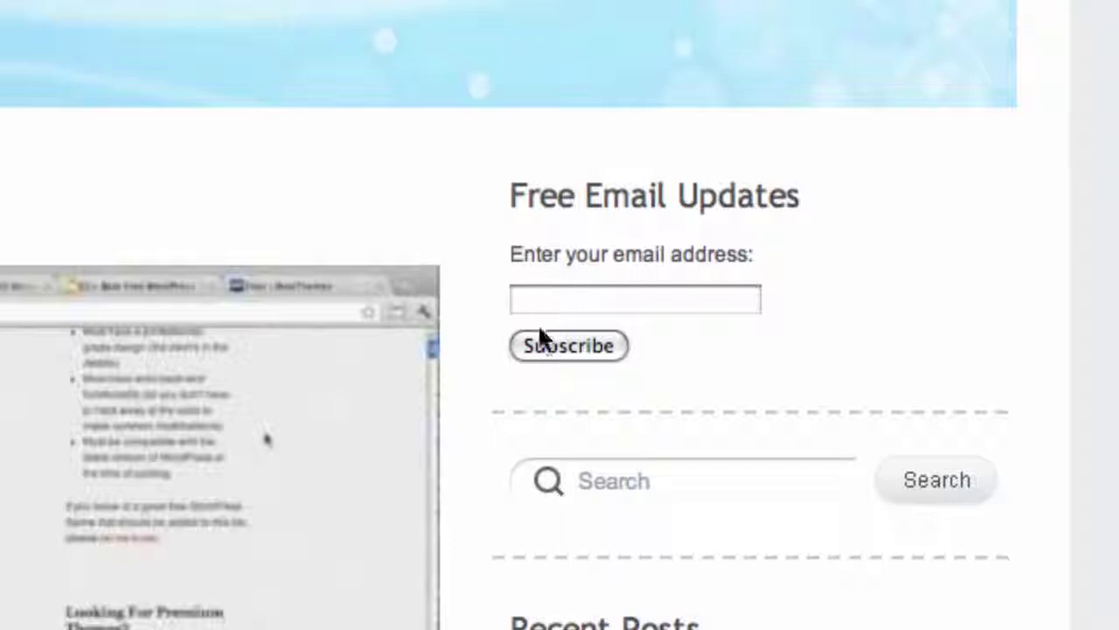
click(547, 303)
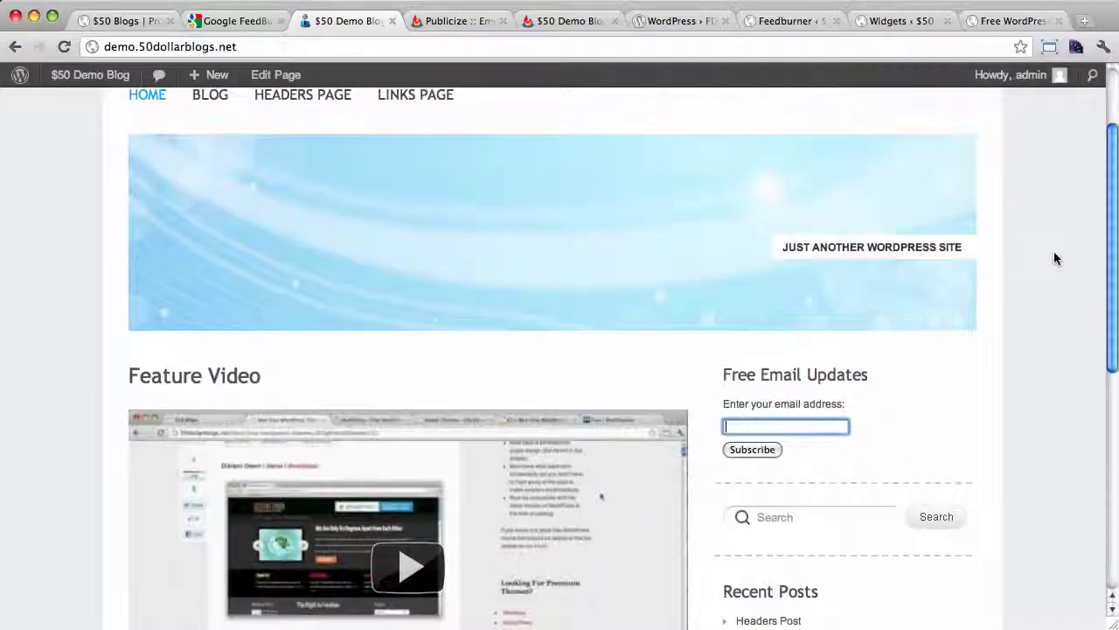
scroll(1054, 254, up, 2)
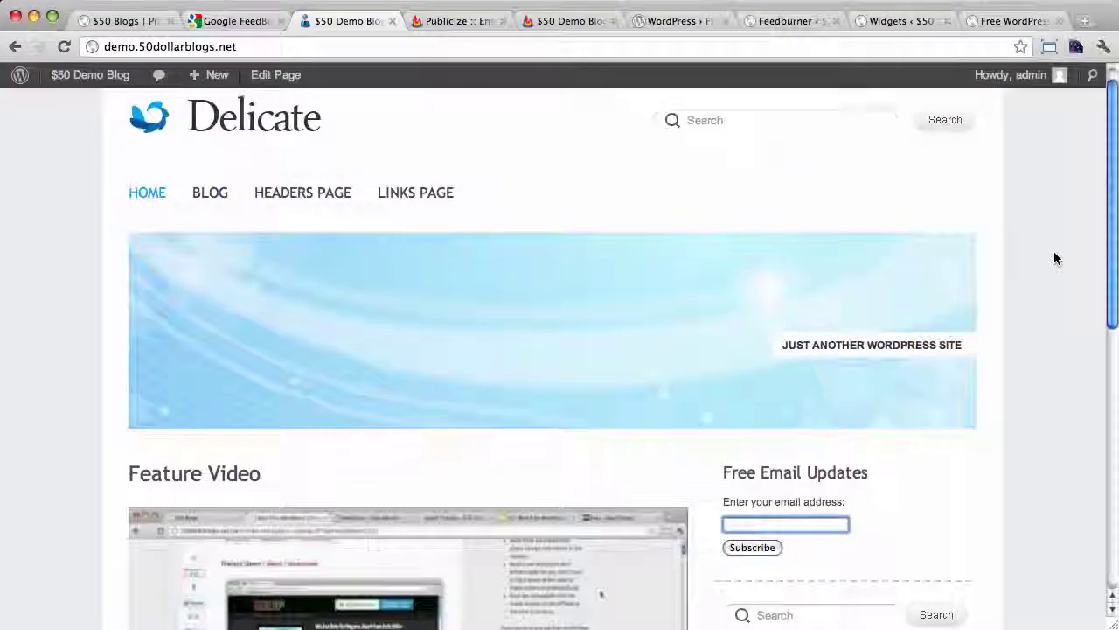
scroll(1055, 258, up, 1)
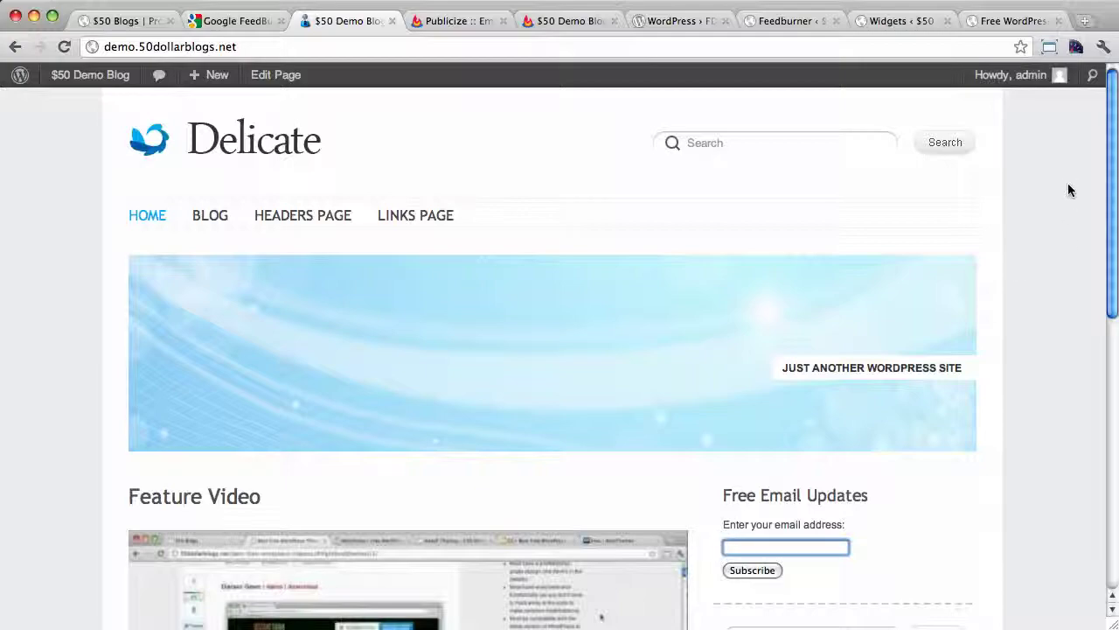
Show the $50 Blogs blog page and select its web address, 50dollarblogs.net/blog/.
click(1012, 21)
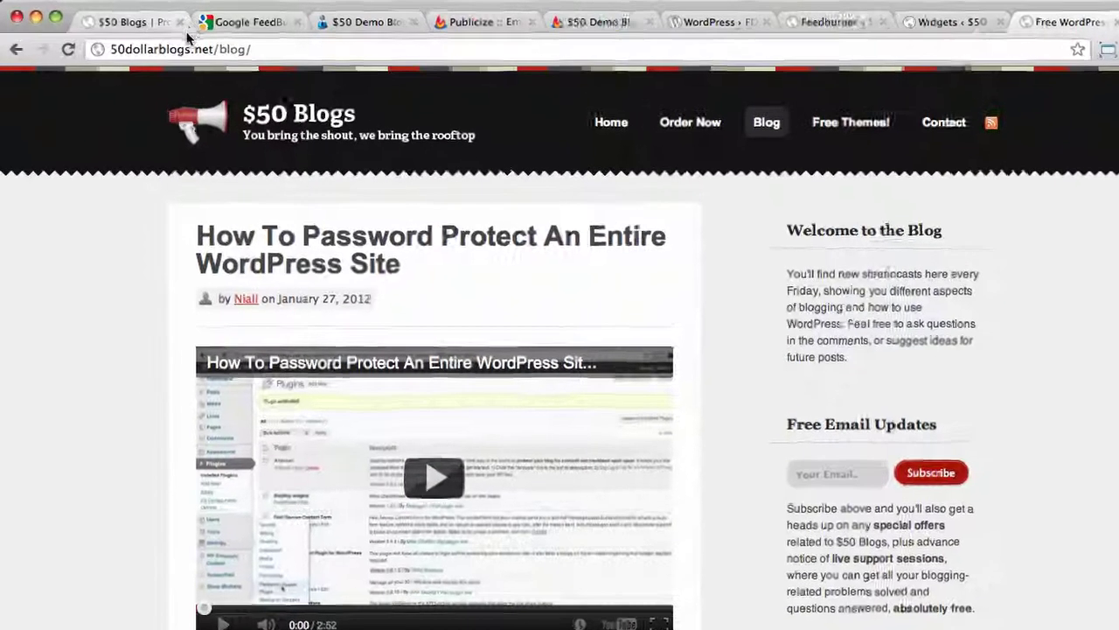
click(189, 49)
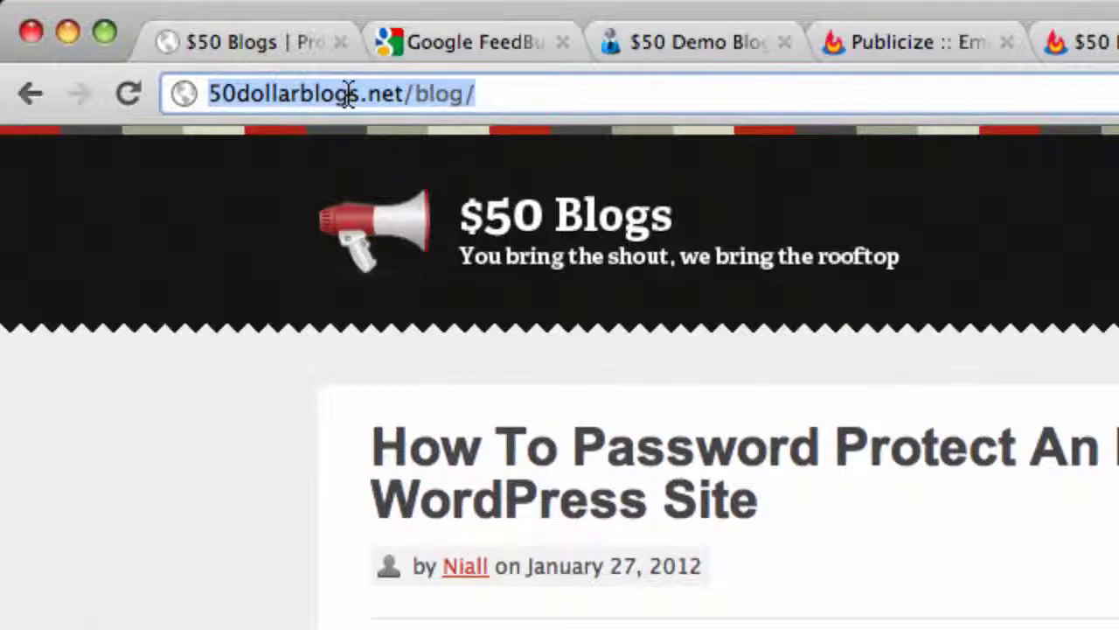